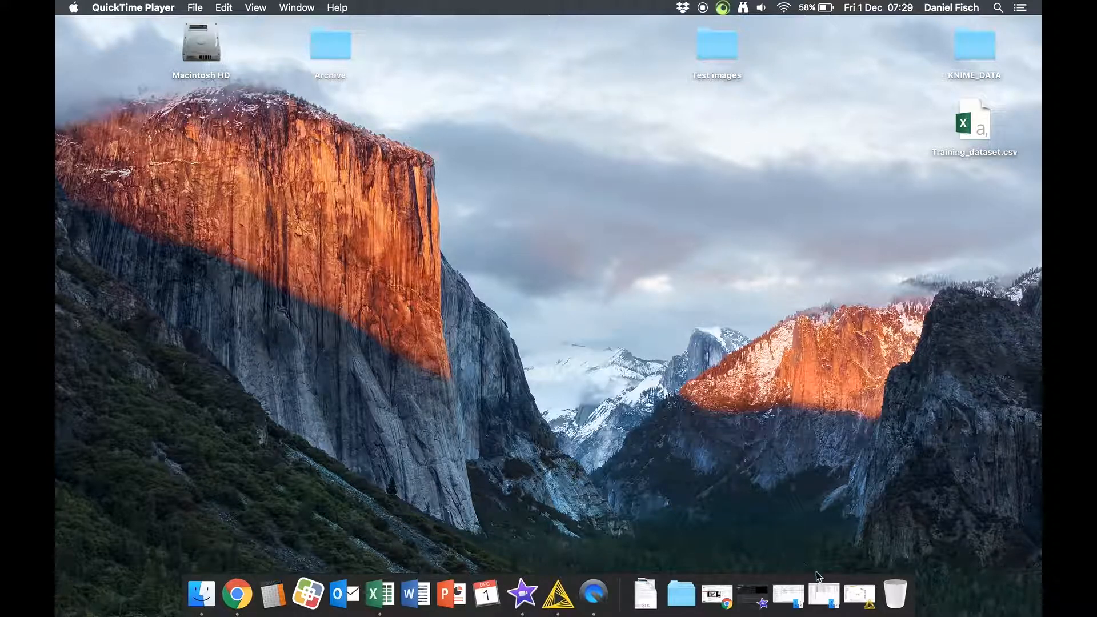
Step: Review the image files in the TIF folder in Finder and return to the KNIME workflow
click(823, 595)
drag(486, 57, 370, 65)
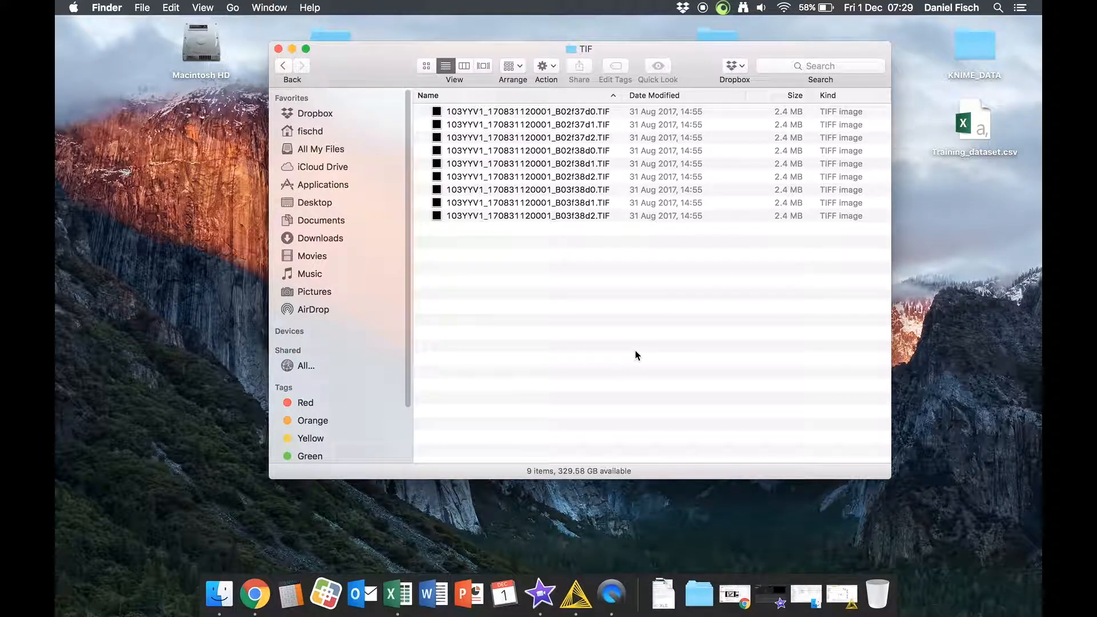
click(846, 600)
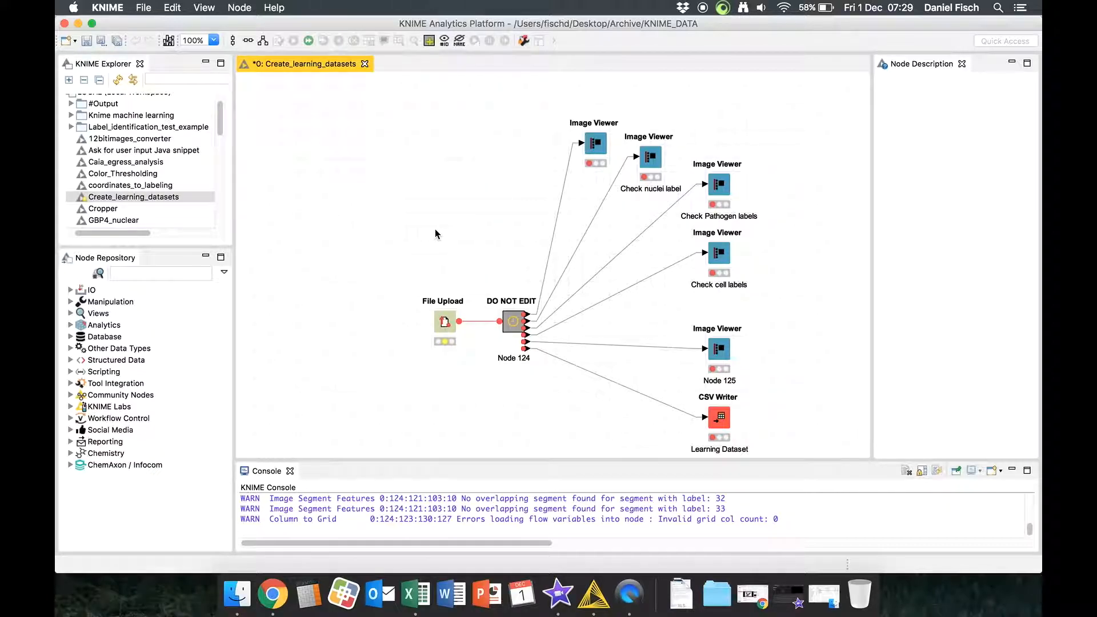
Step: Set the File Upload node's default file to the TIF folder inside Test images, and execute the node
double_click(444, 327)
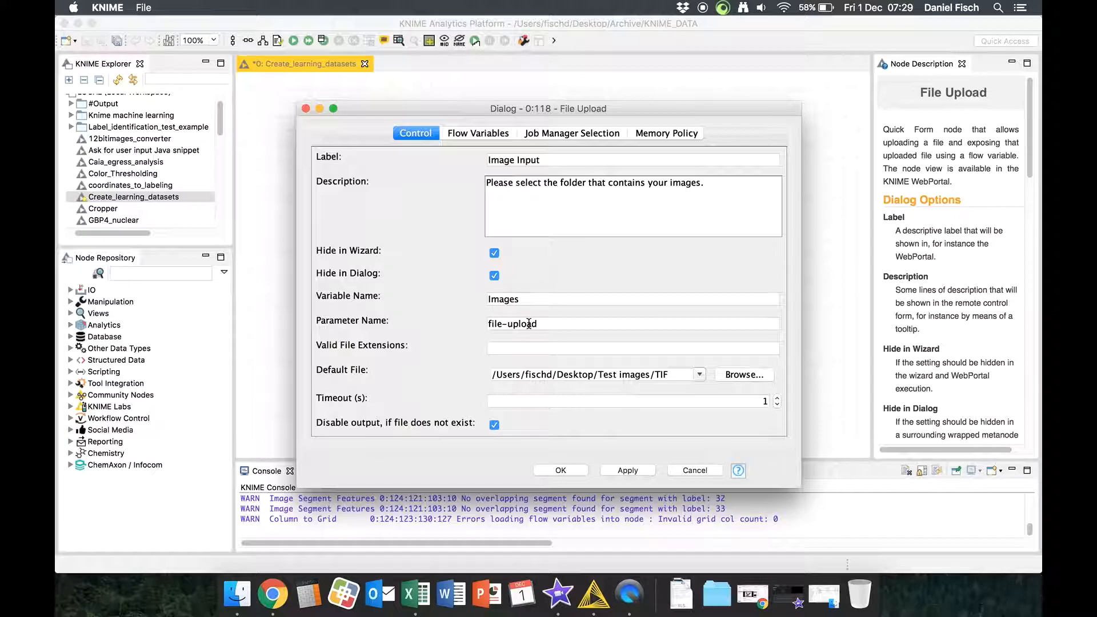
click(731, 373)
click(594, 261)
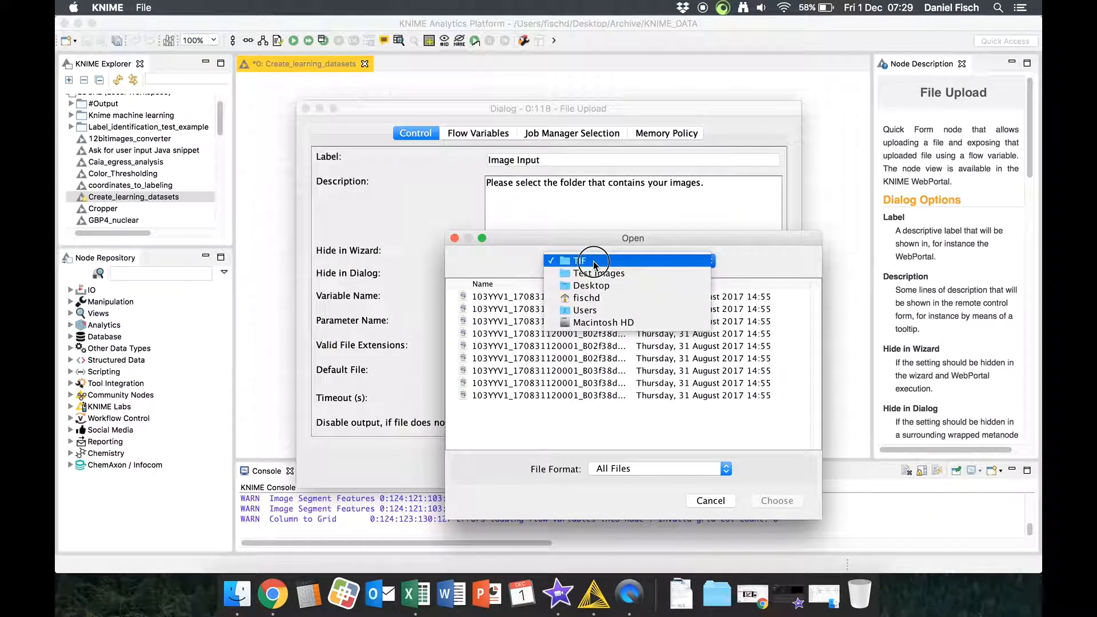
click(599, 274)
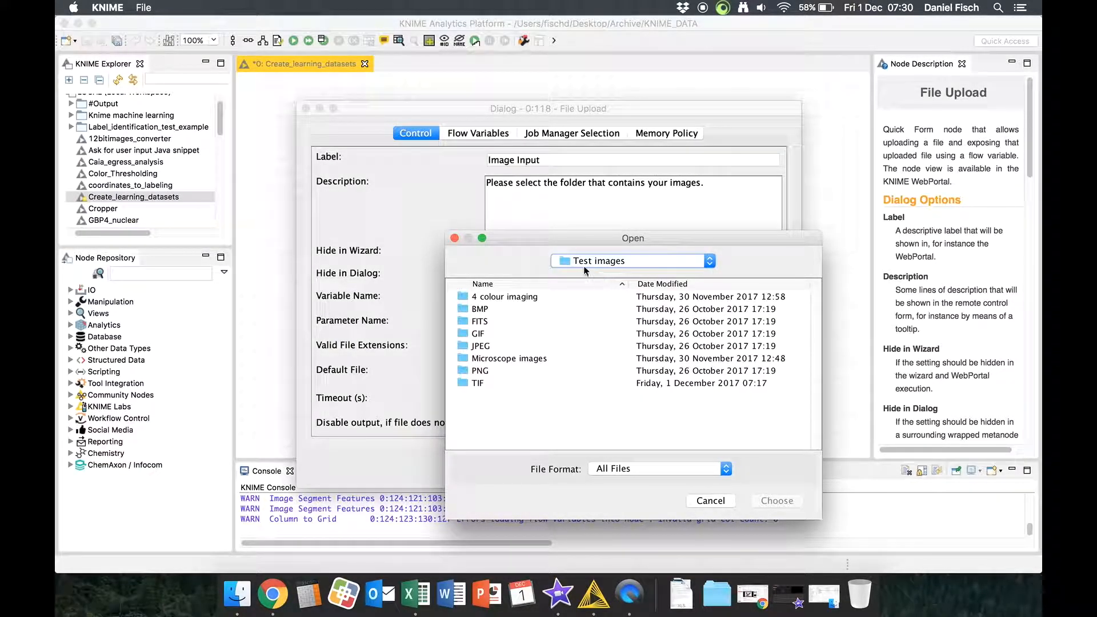
drag(543, 241, 445, 145)
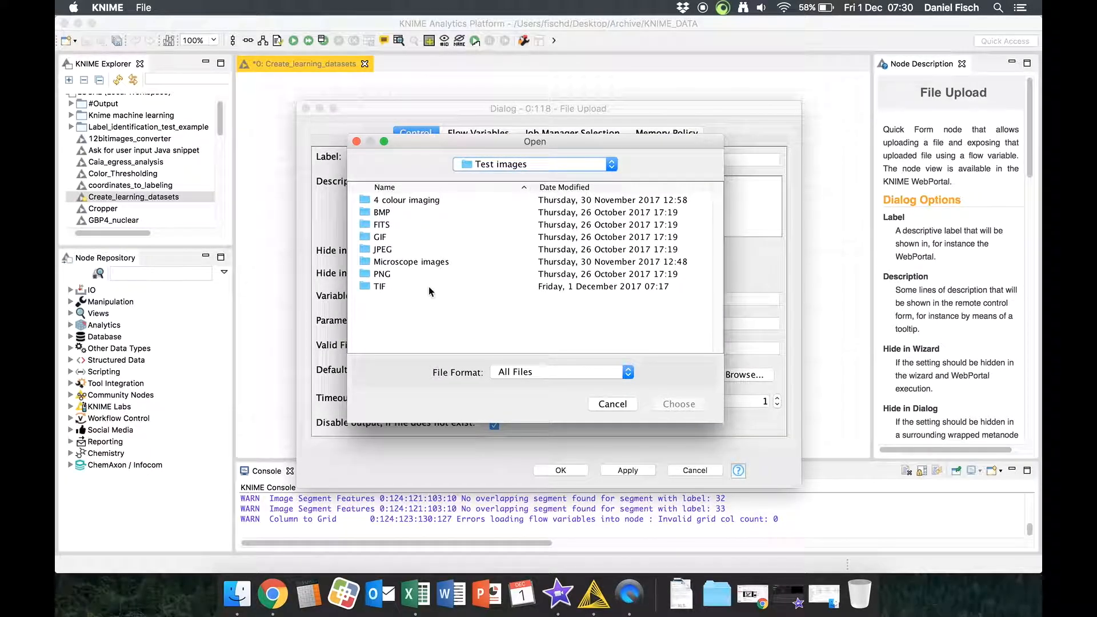
click(386, 286)
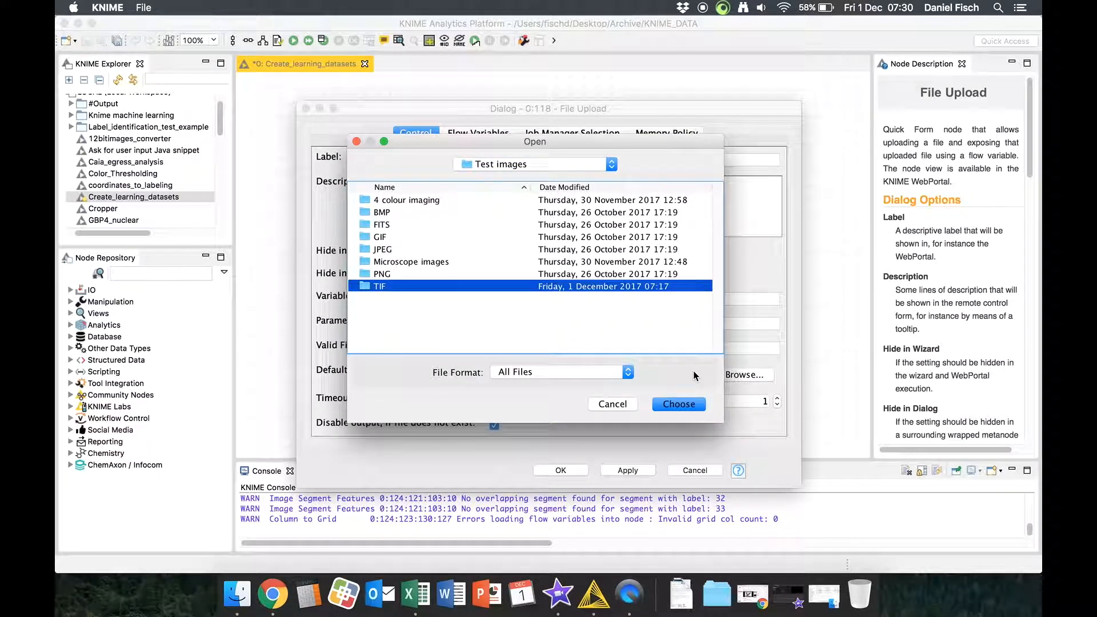
click(685, 405)
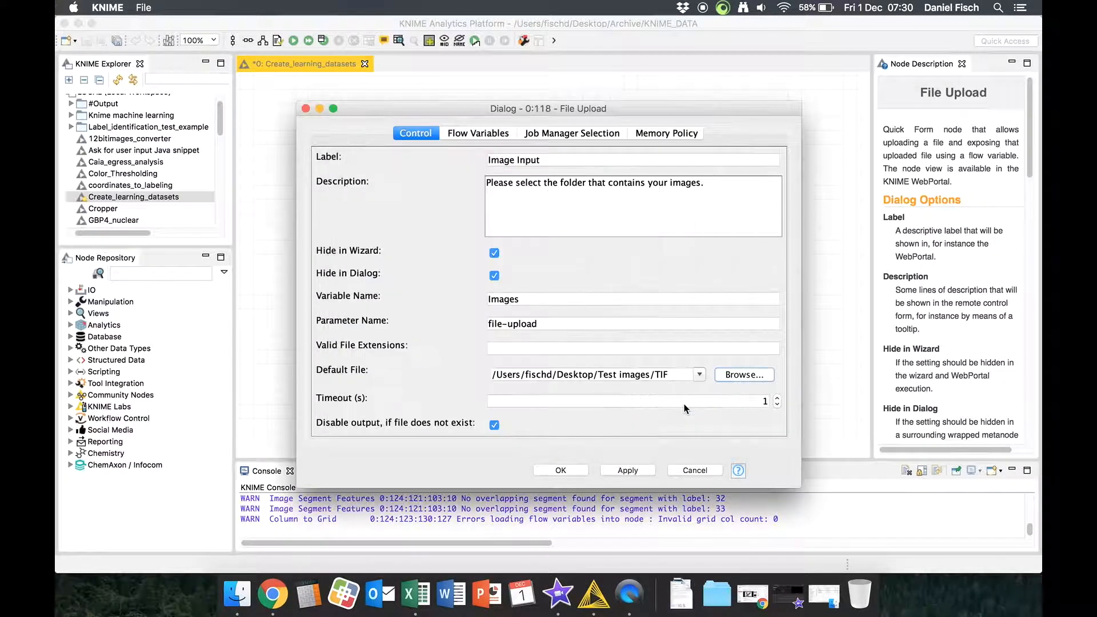
click(625, 470)
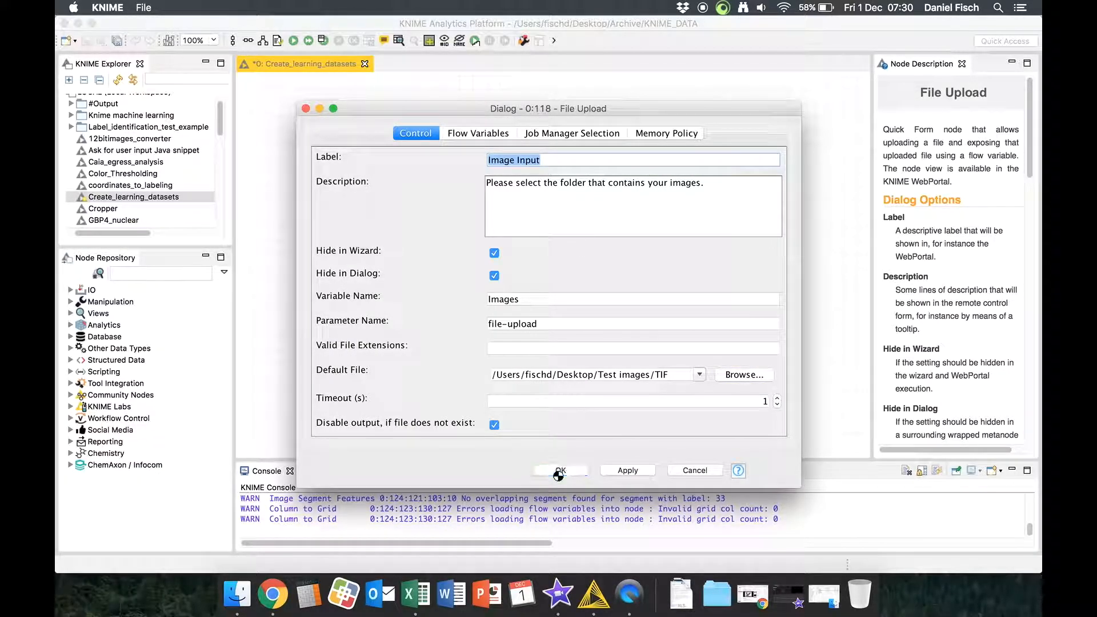
click(559, 471)
click(293, 41)
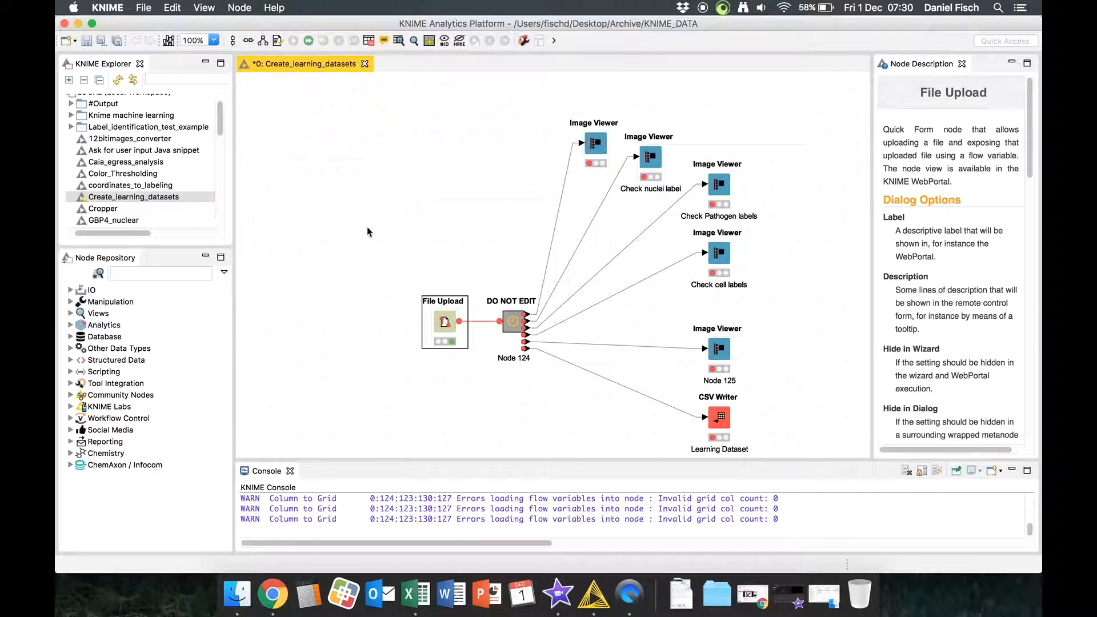
click(389, 227)
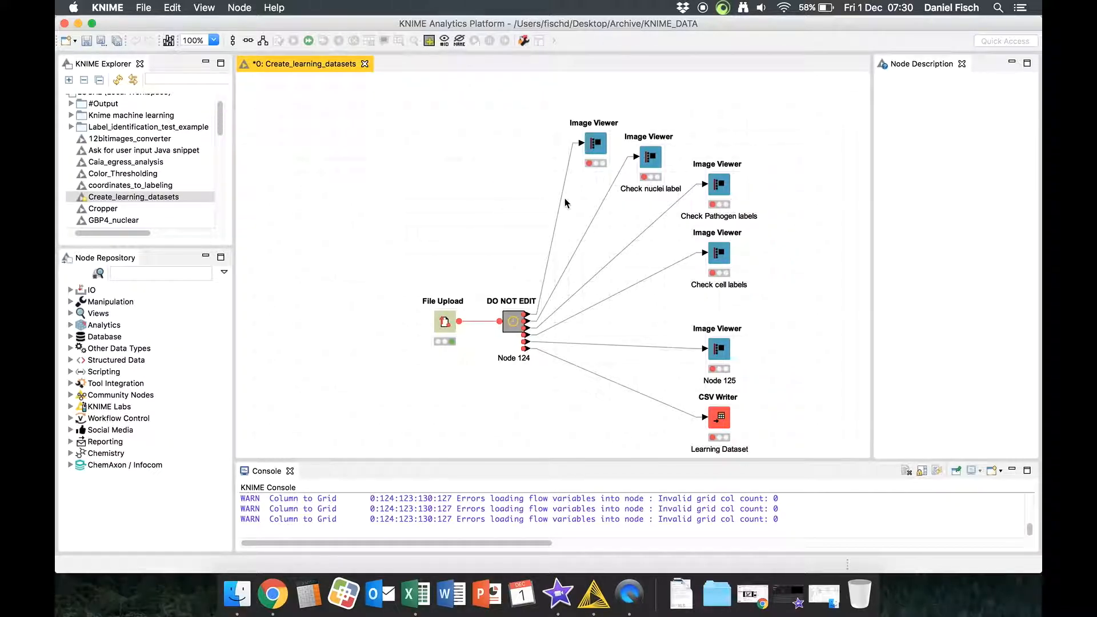
Step: Execute the topmost, unlabelled Image Viewer node and enter 3 as the number of imaging channels
click(595, 150)
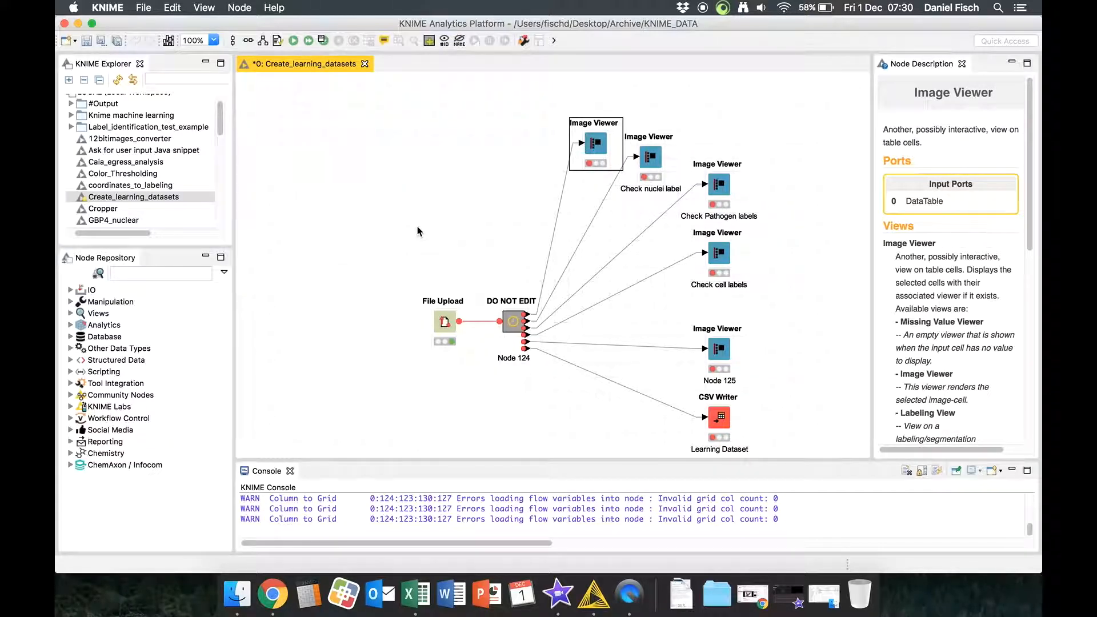
click(294, 41)
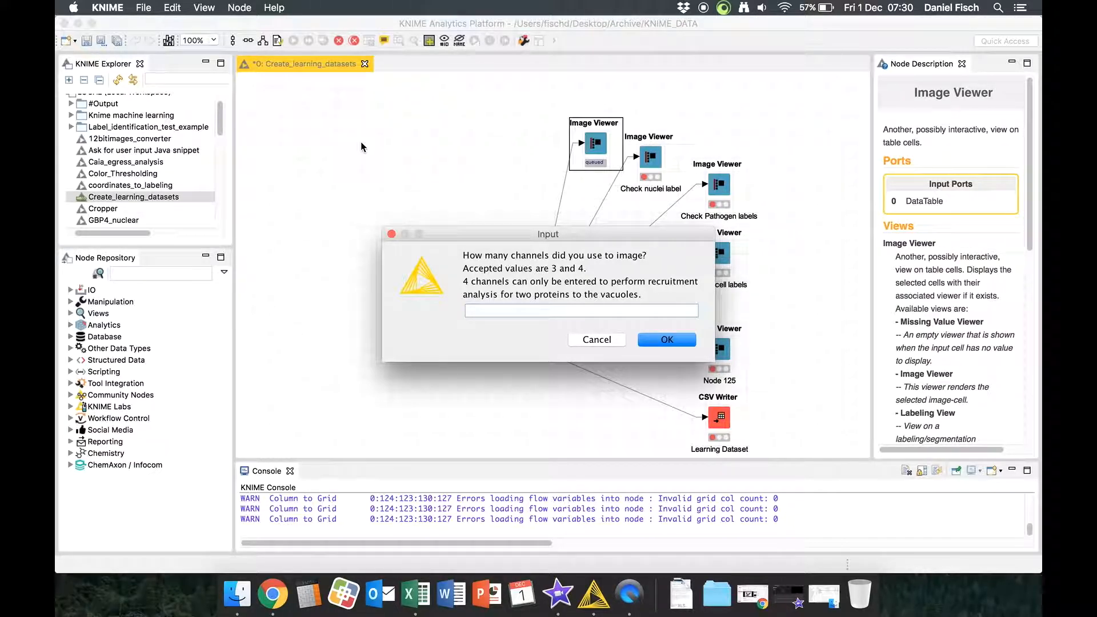
text(3)
key(Return)
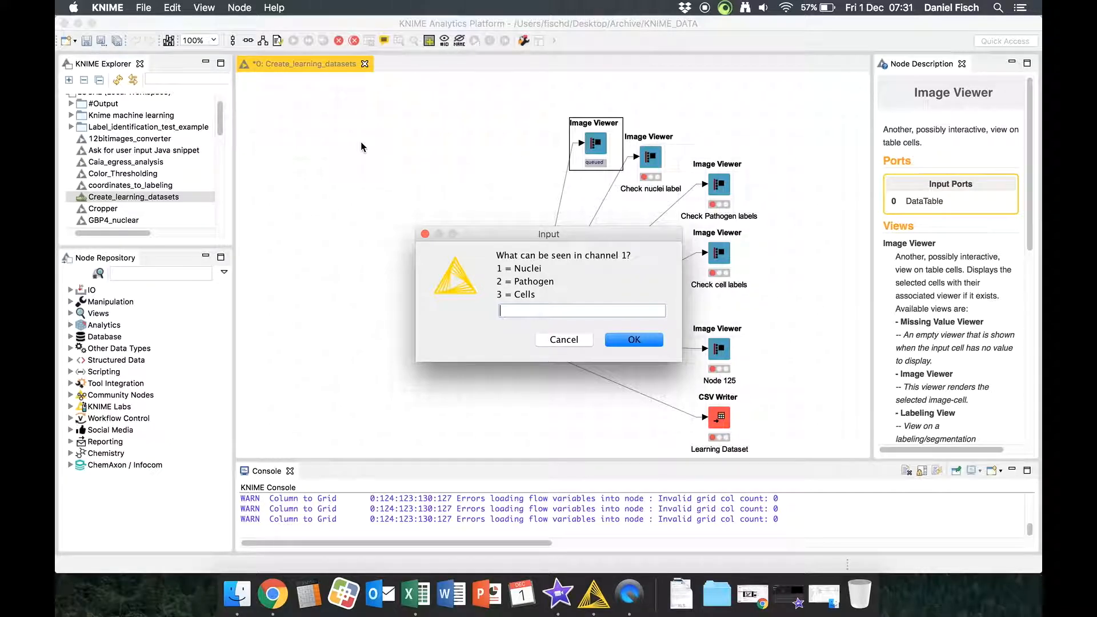
Step: Assign channel 1 to Nuclei, channel 2 to Pathogen and channel 3 to Cells, and confirm the assignment with 1
text(1)
key(Return)
key(Return)
text(3)
key(Return)
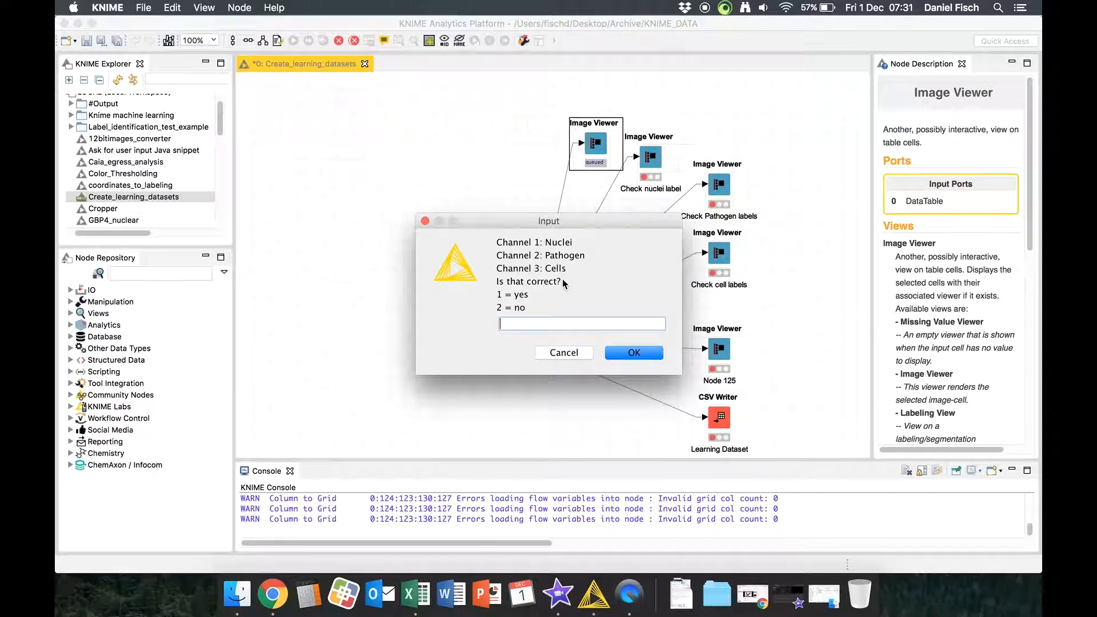
text(1)
click(633, 353)
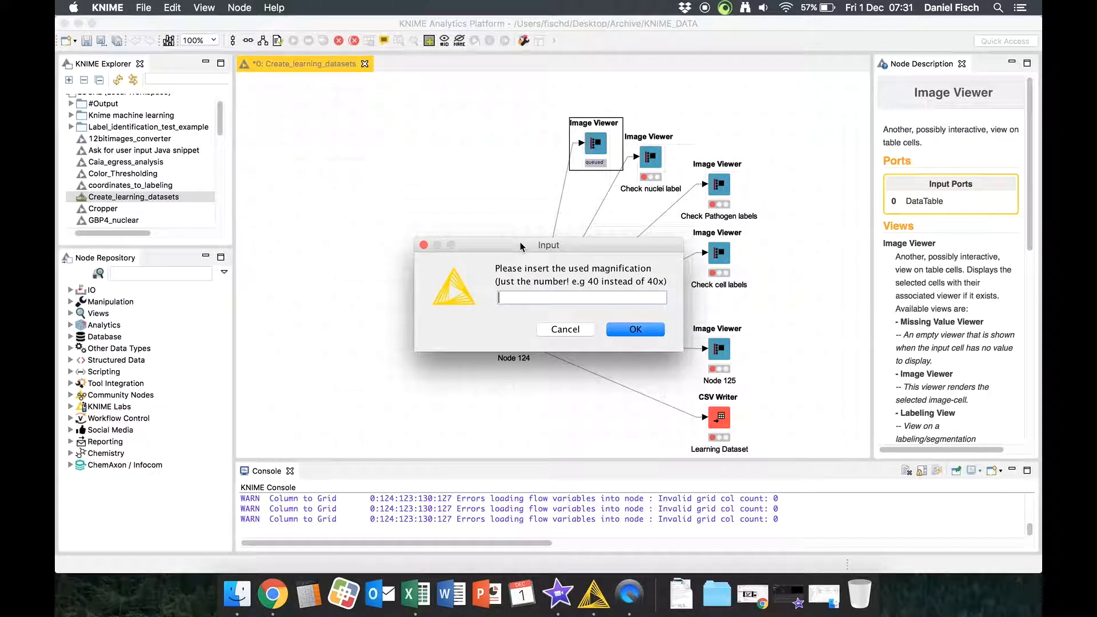
Step: Enter 40 as the magnification and 1 (Toxoplasma) as the pathogen, and confirm the summary with 1
drag(520, 242, 496, 219)
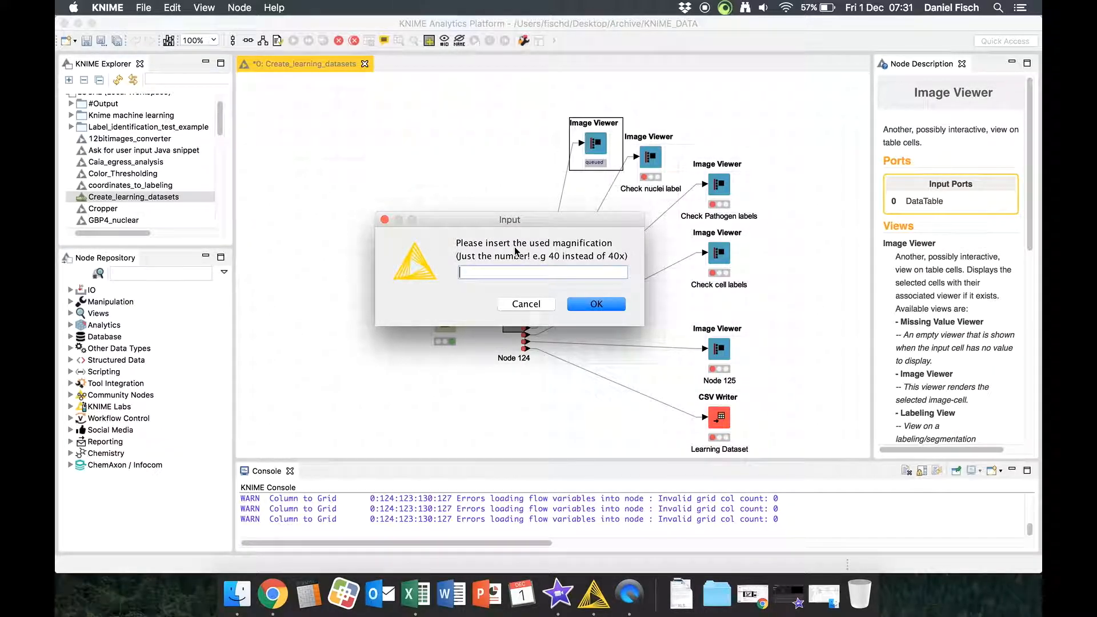
text(40)
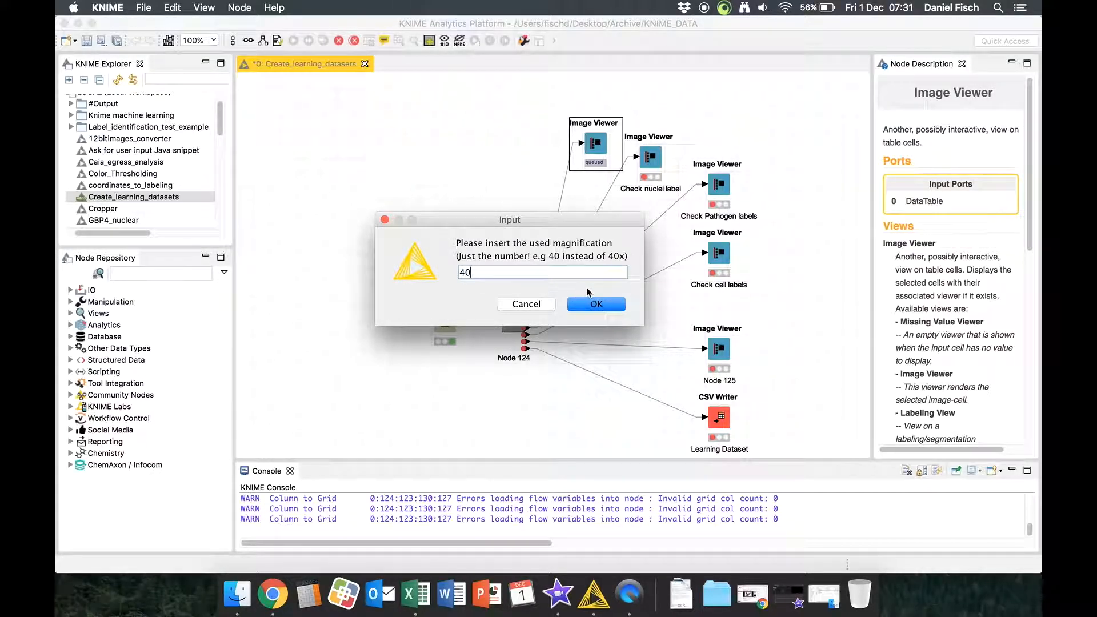
click(594, 304)
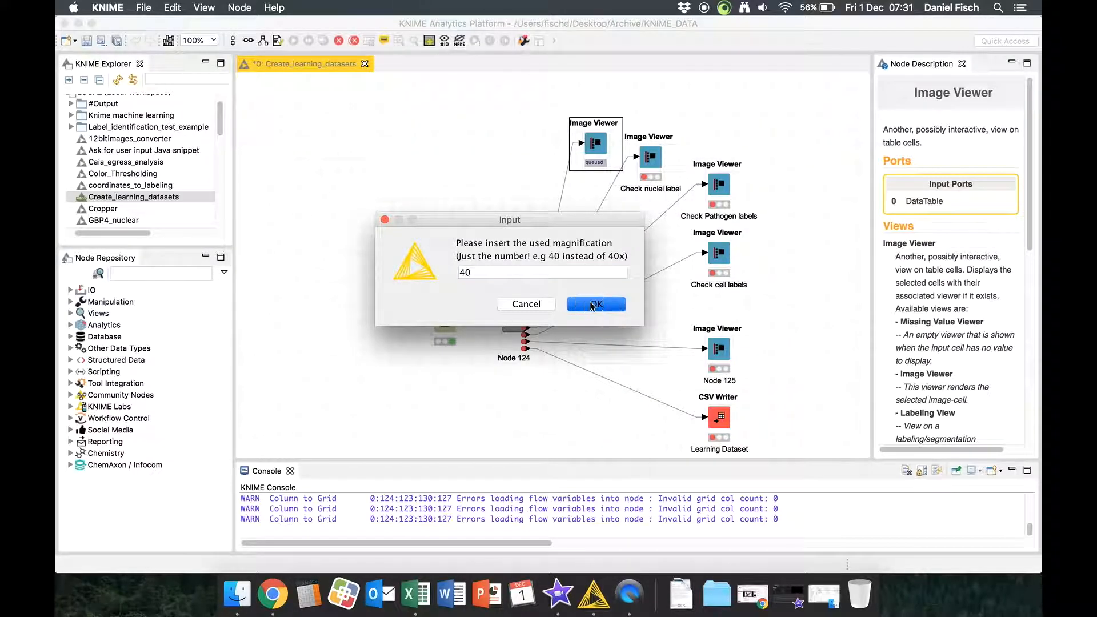
drag(544, 247, 535, 231)
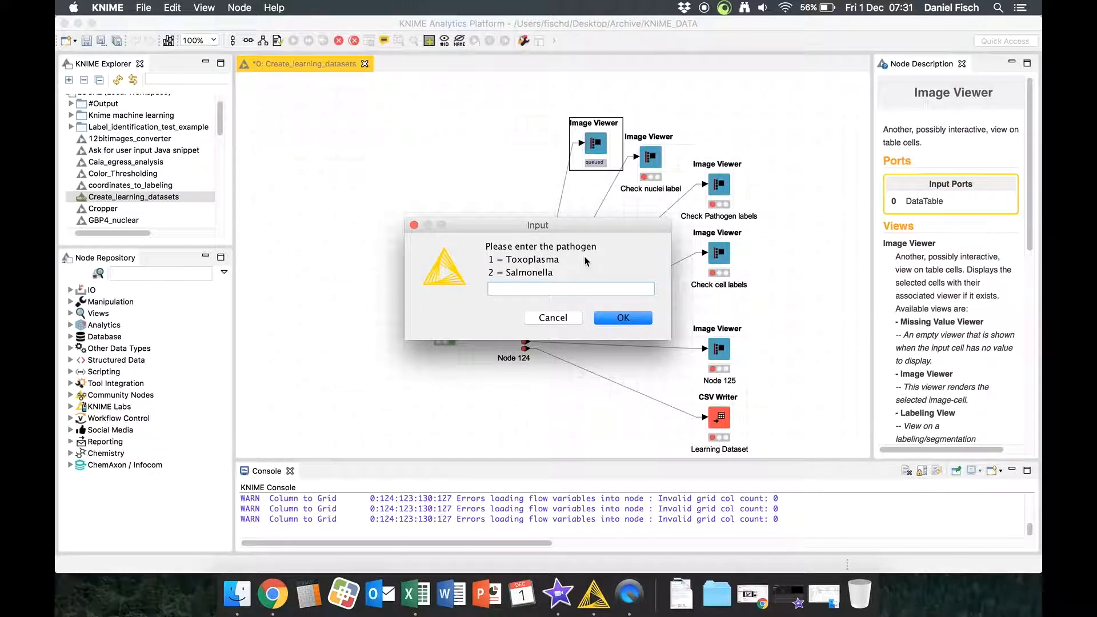
text(1)
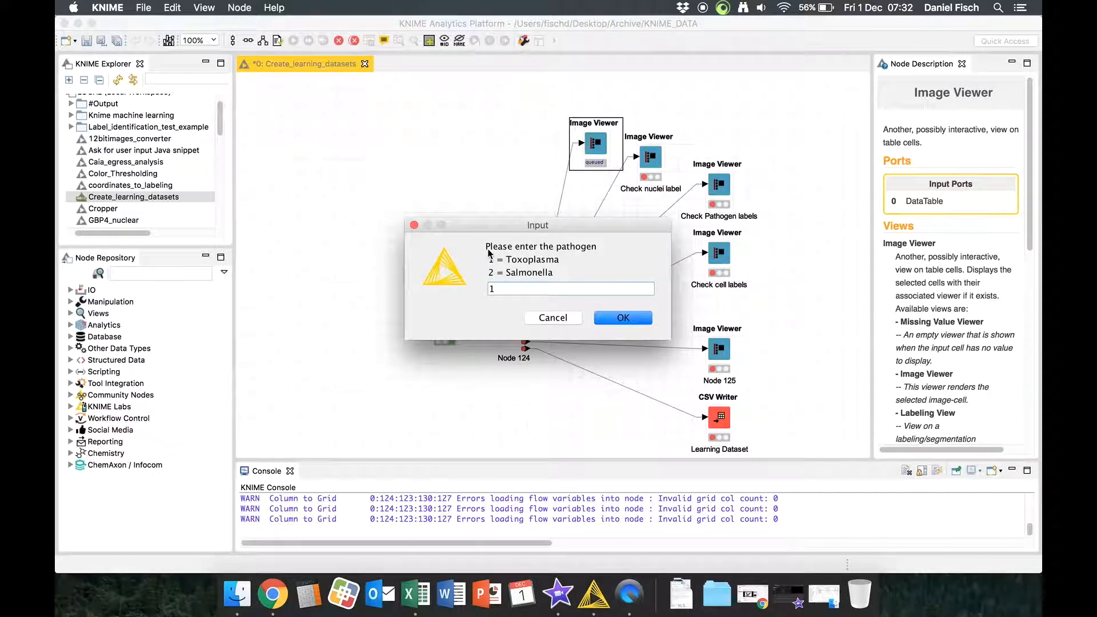
drag(481, 222, 350, 121)
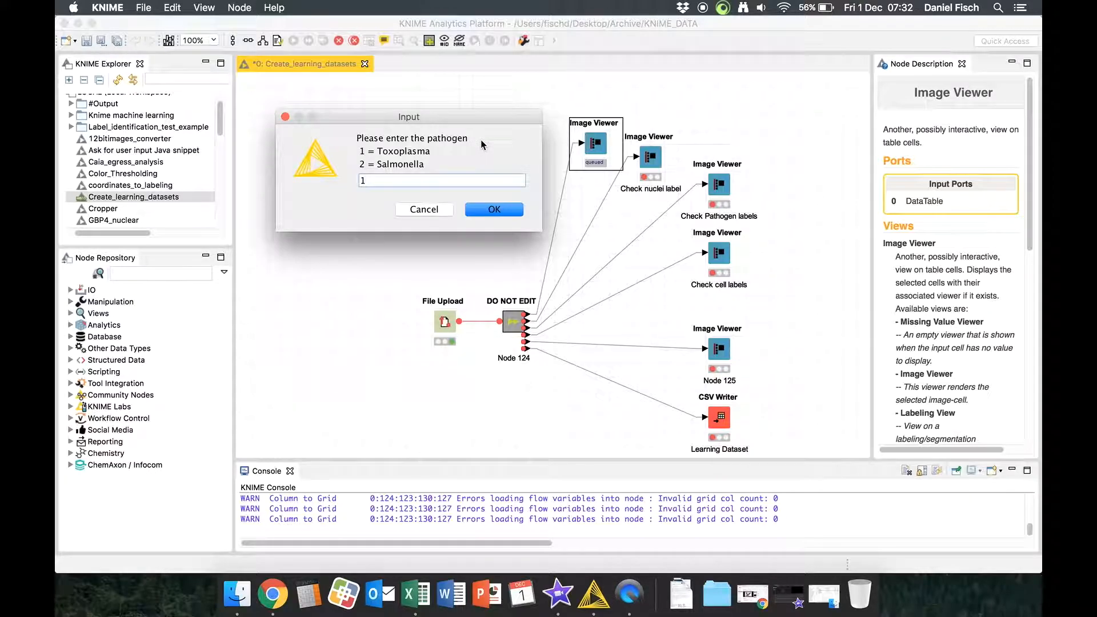
click(490, 209)
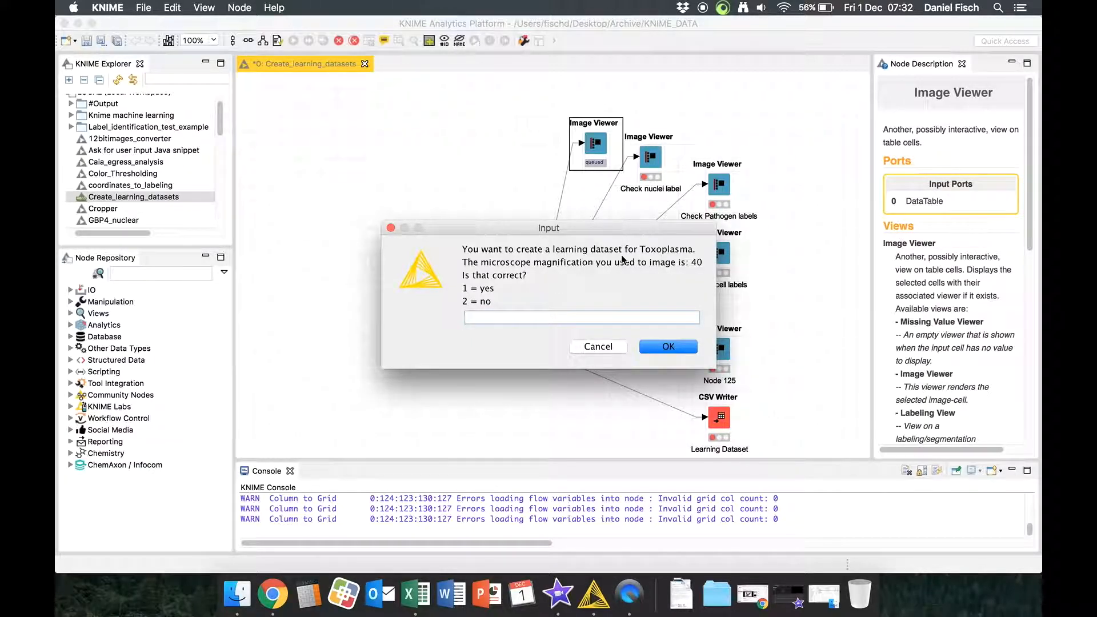
text(1)
key(Return)
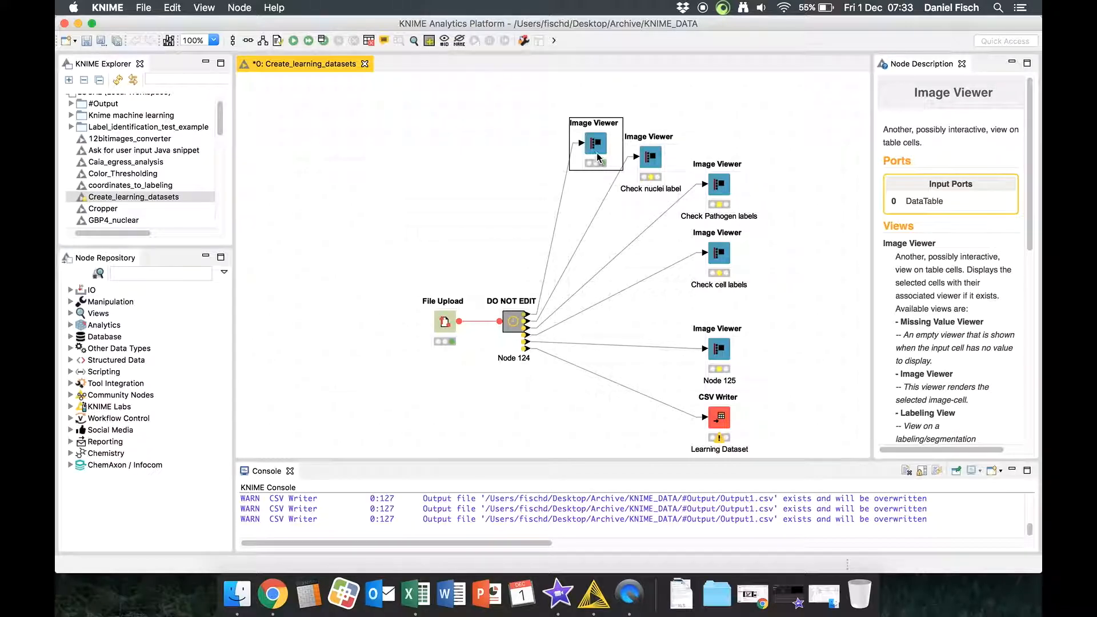
Step: Open the topmost Image Viewer node's view and inspect the Nuclei image of row B02f38 at 50% zoom
mouse_move(595, 149)
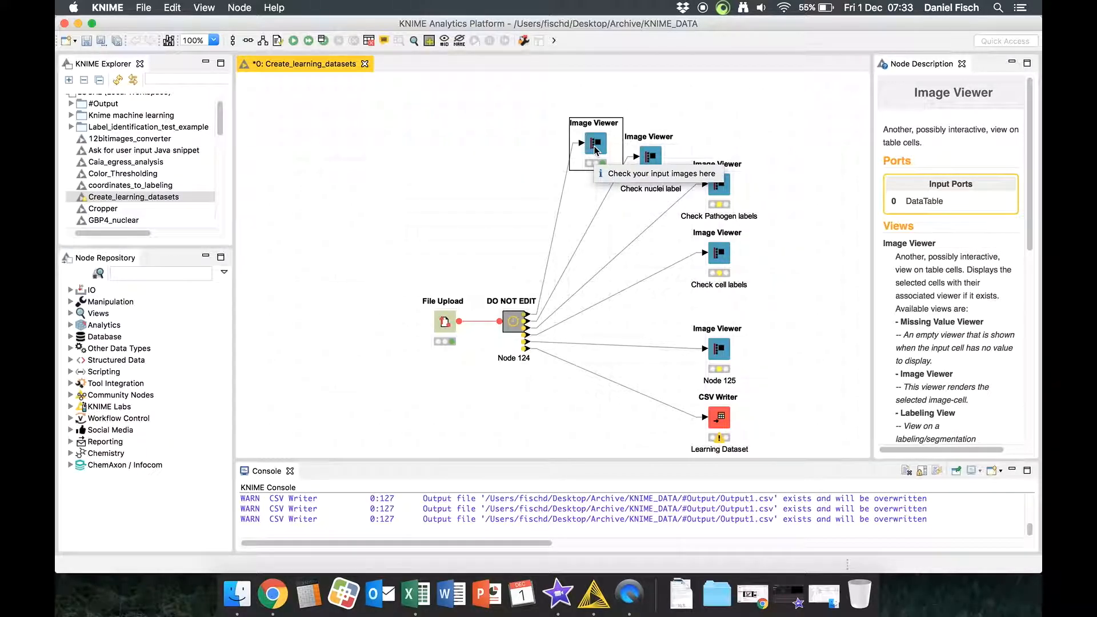
right_click(595, 150)
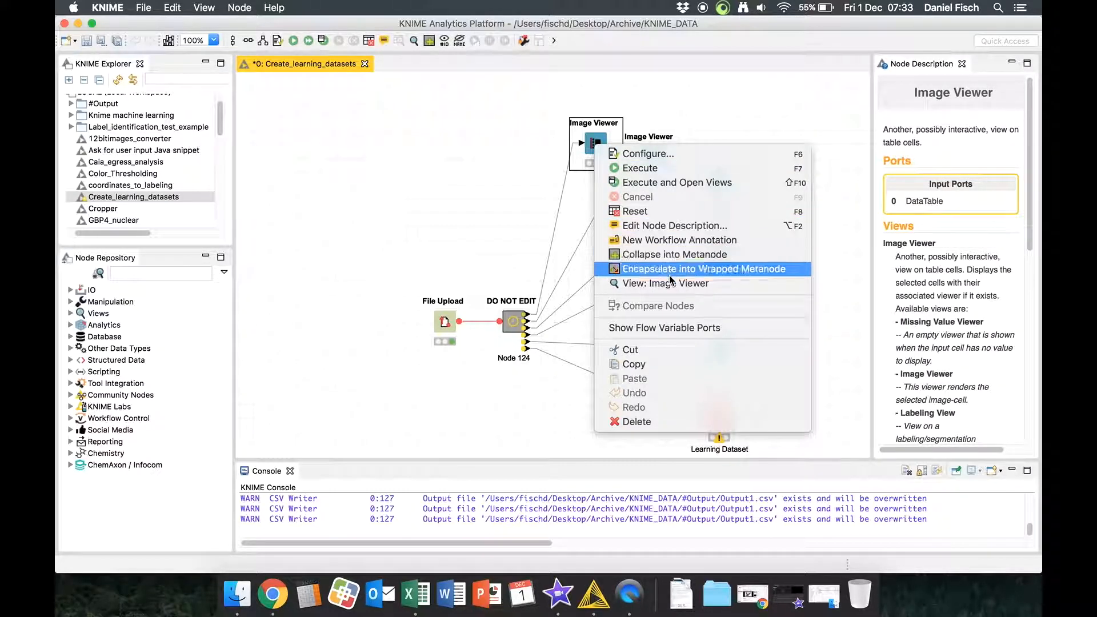
click(685, 284)
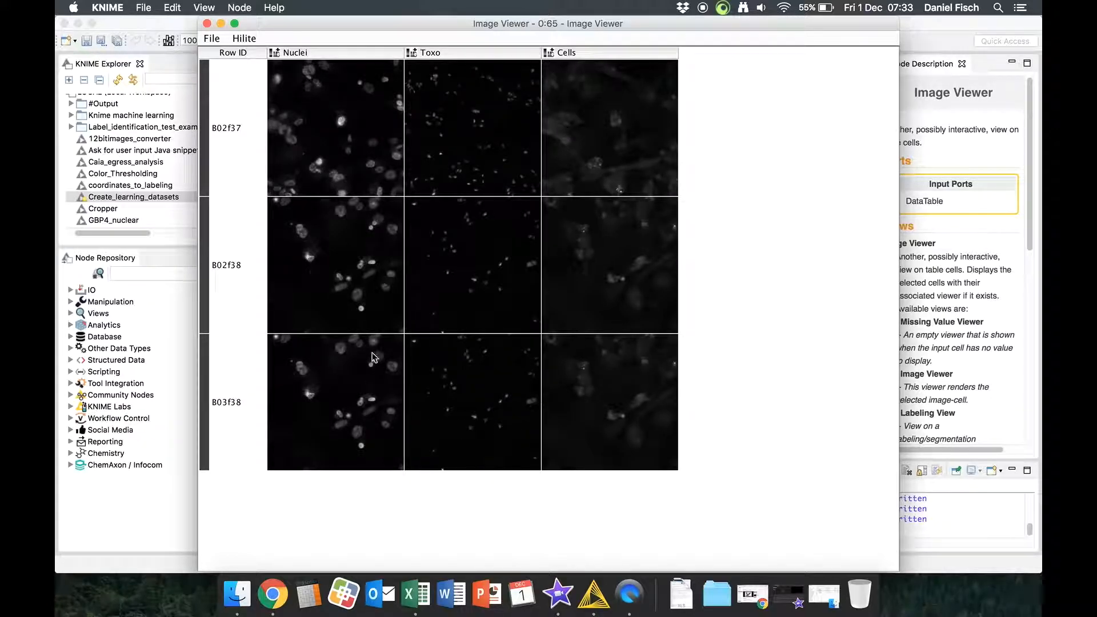
click(361, 295)
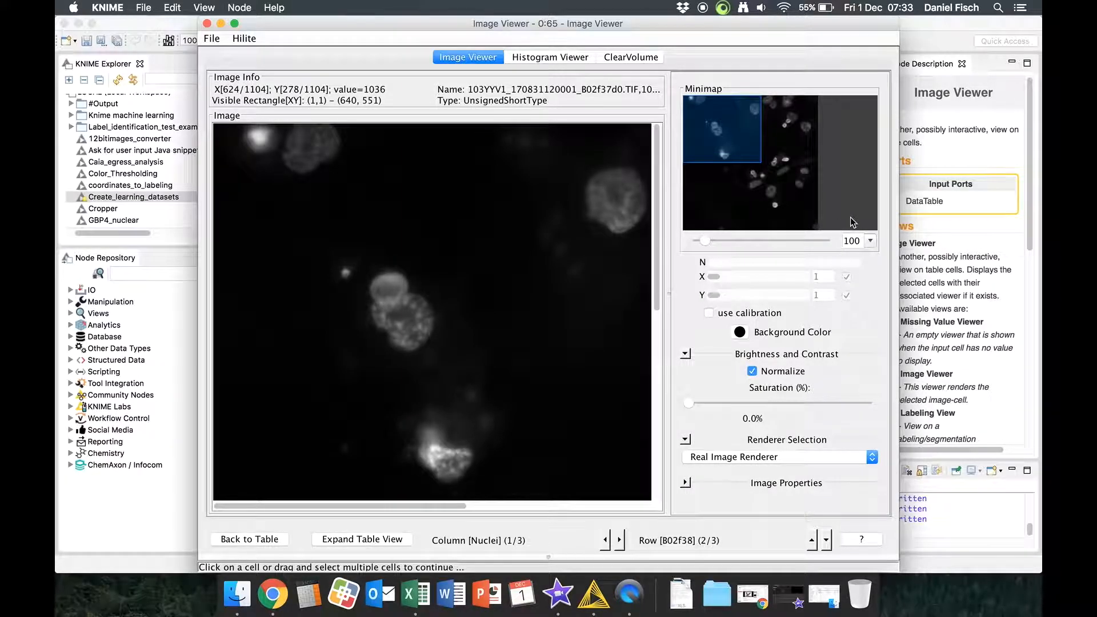
click(871, 243)
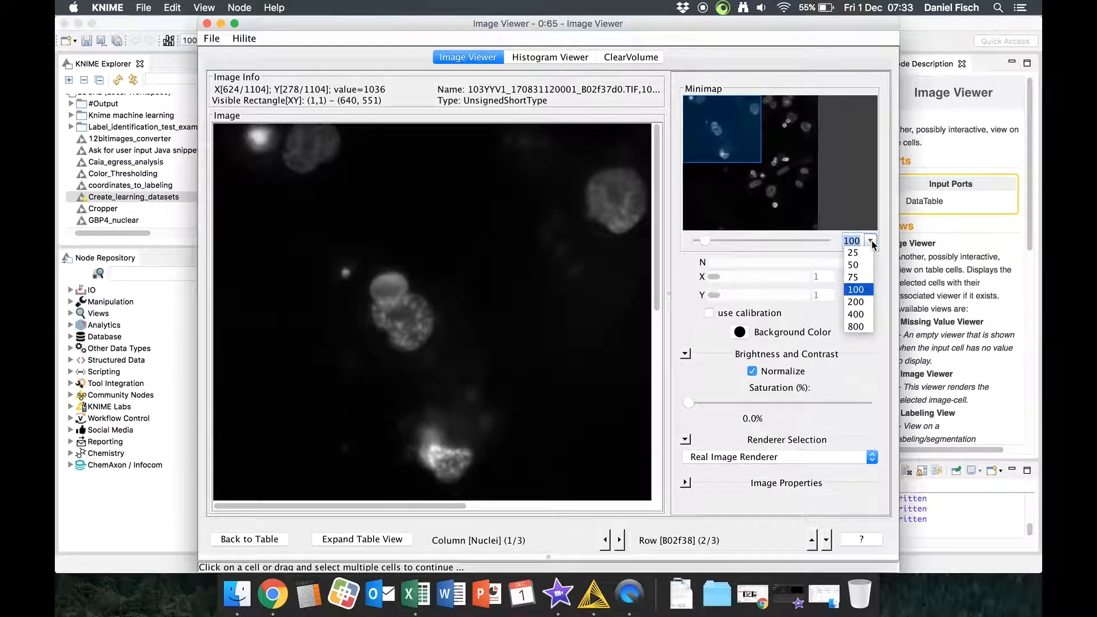
click(855, 264)
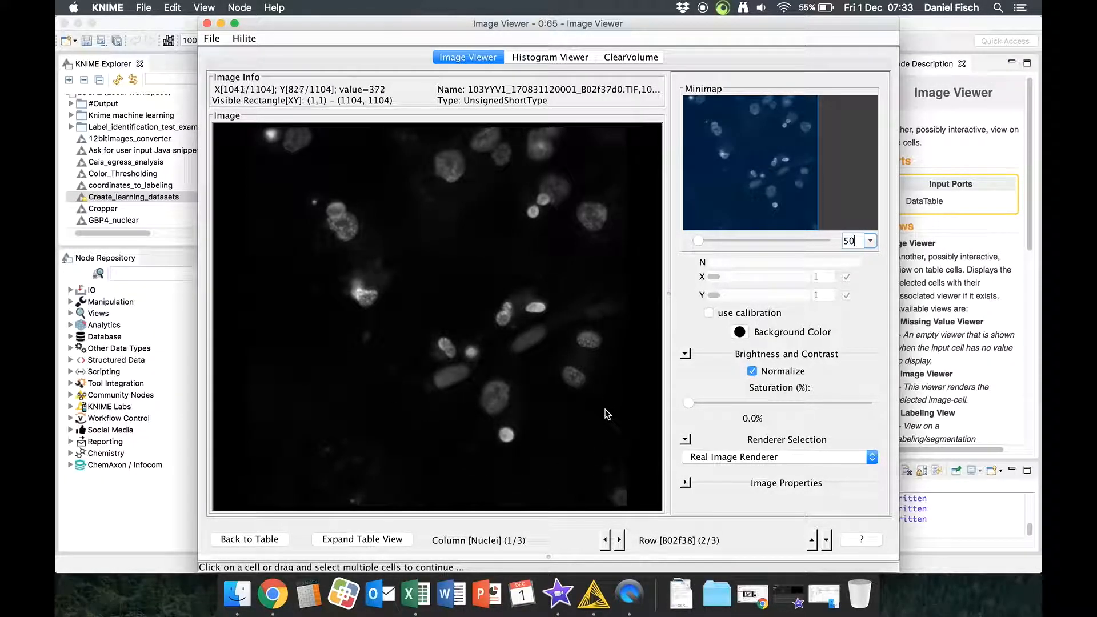
Step: Inspect the Toxo and Cells images of row B02f38, and close the image viewer
click(620, 541)
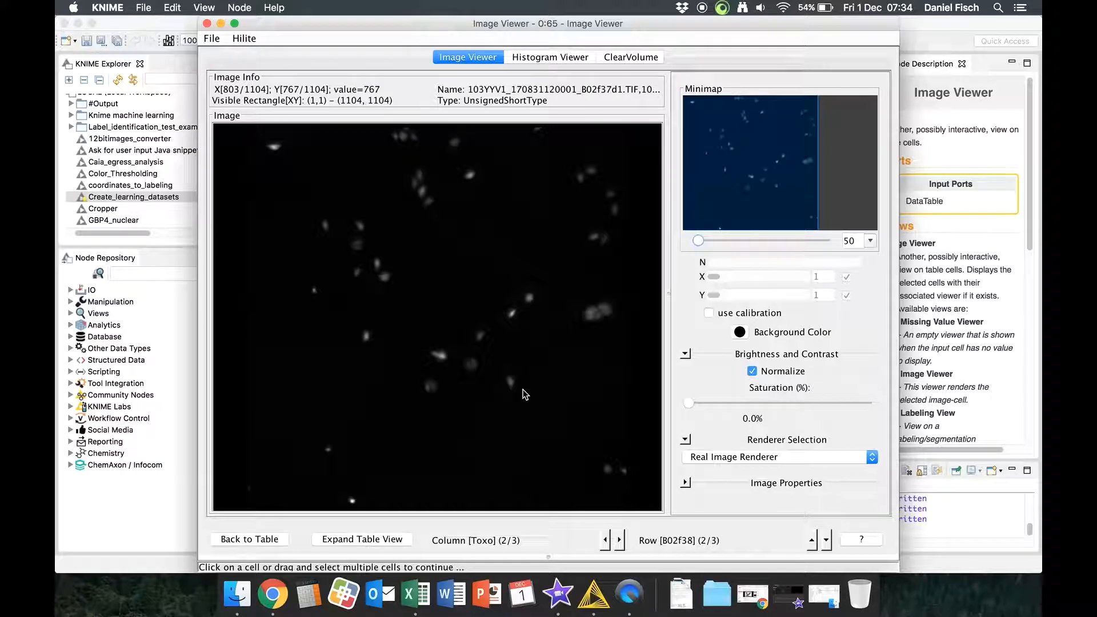
click(621, 540)
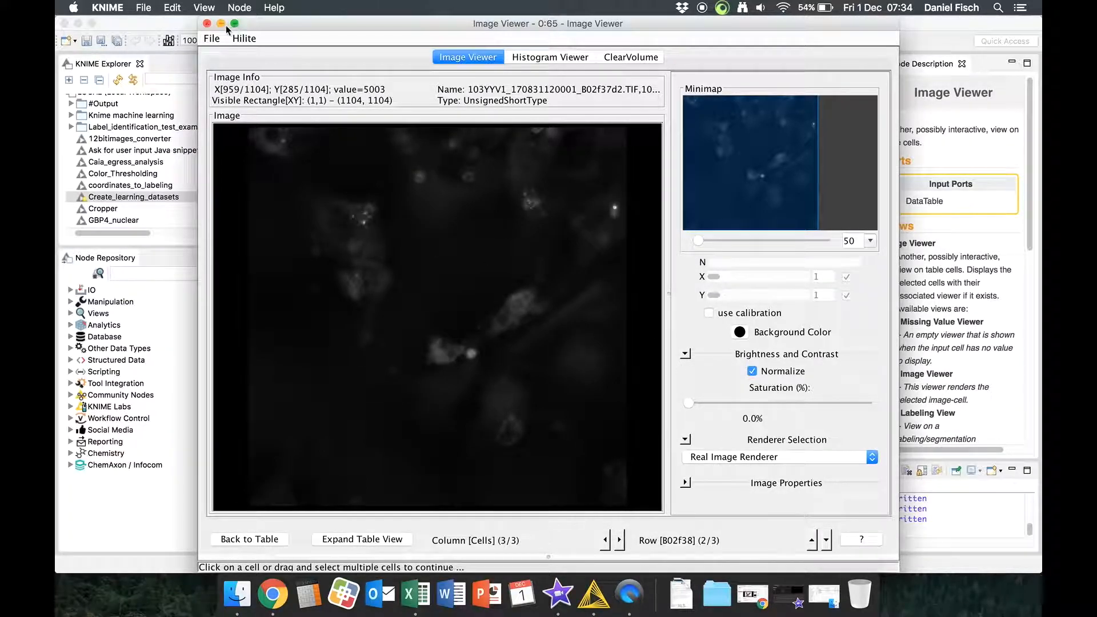
click(207, 24)
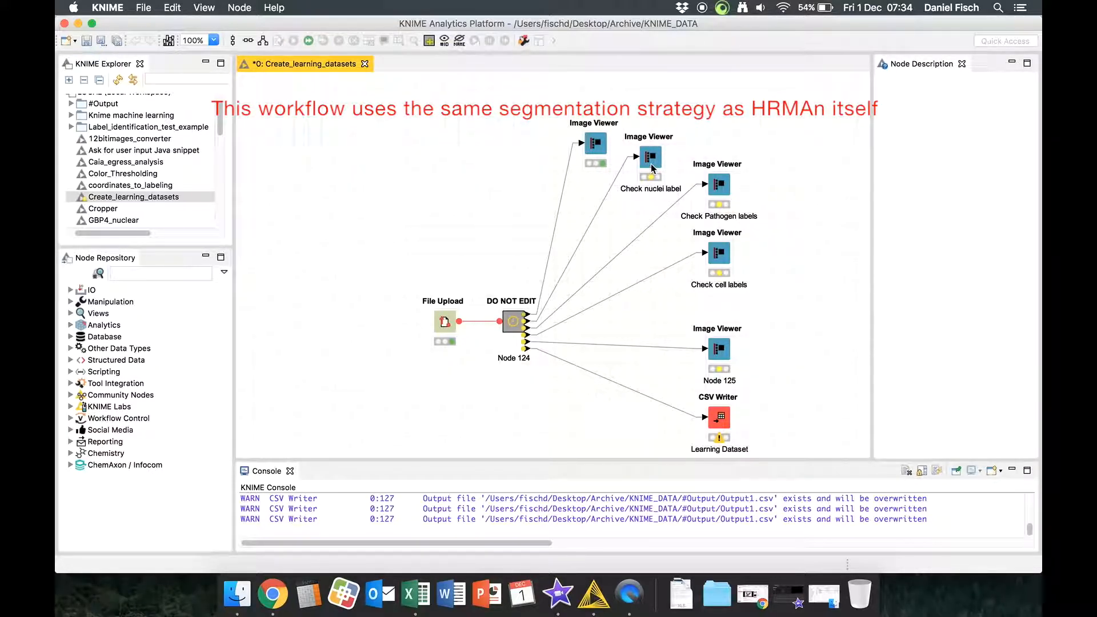
Step: Execute the "Check nuclei label" Image Viewer node and open its image view
click(629, 166)
click(294, 40)
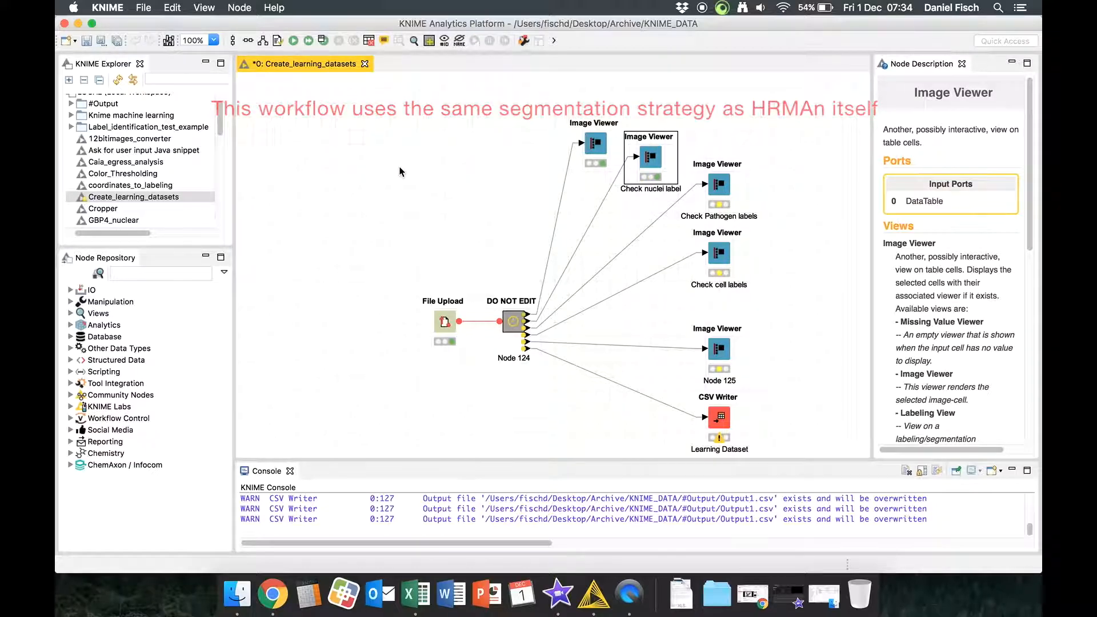
right_click(653, 162)
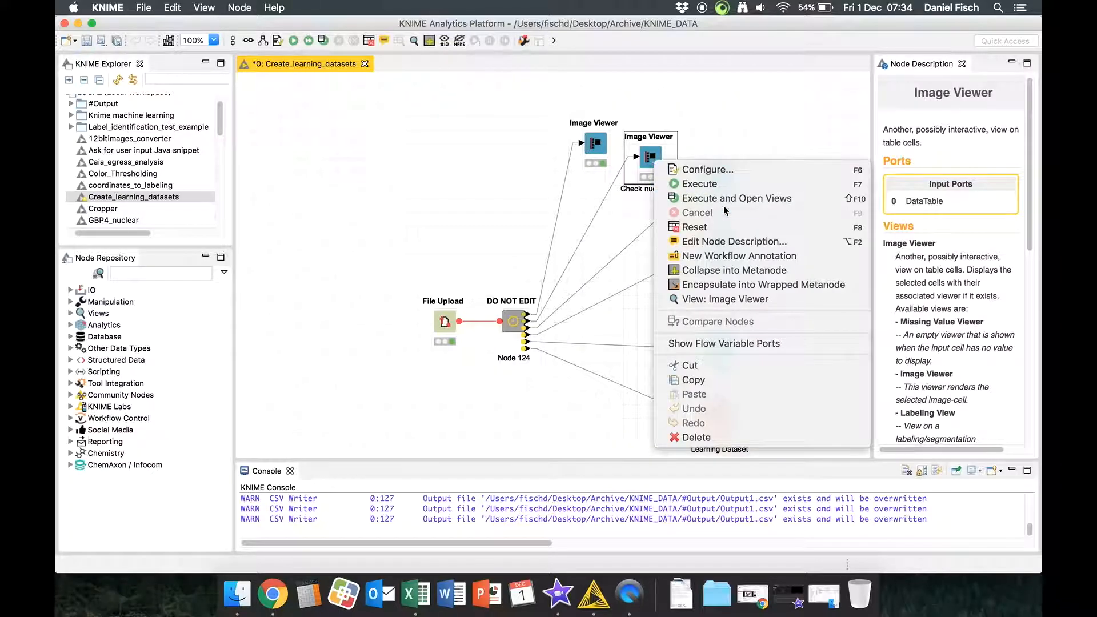
click(735, 299)
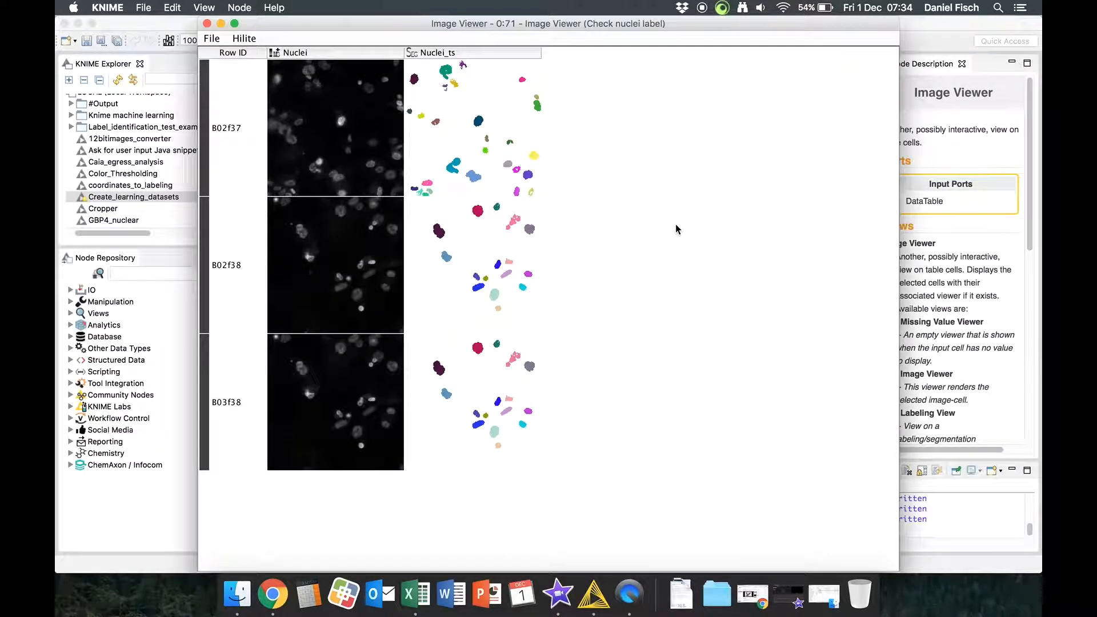
Step: Display the Nuclei image and the Nuclei_ts labeling of row B02f38, each at 50% zoom
click(375, 242)
click(871, 241)
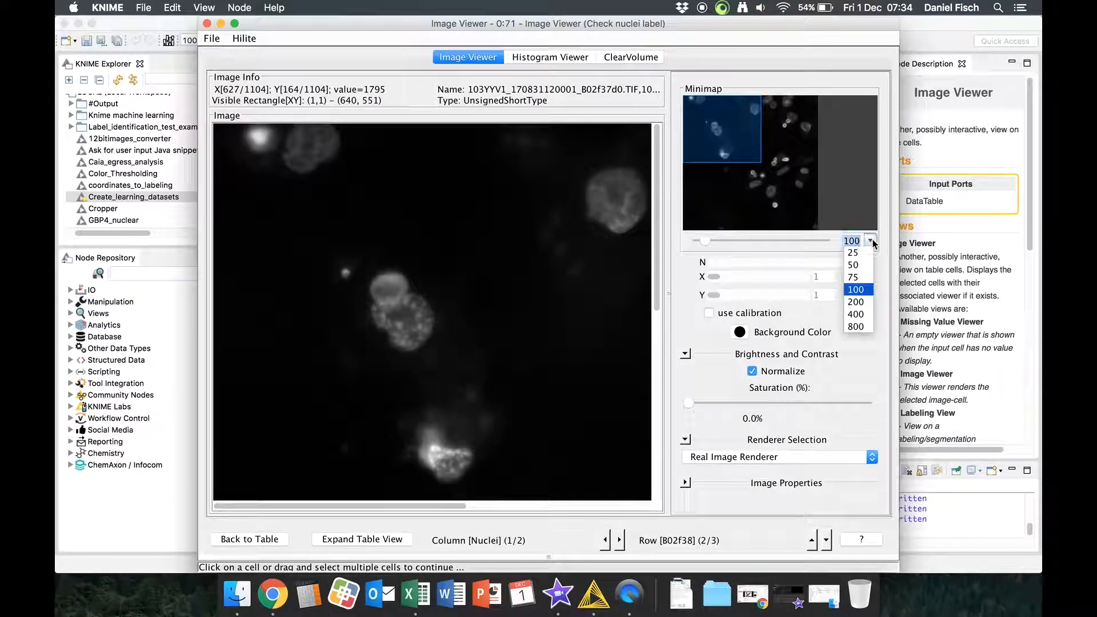
click(857, 265)
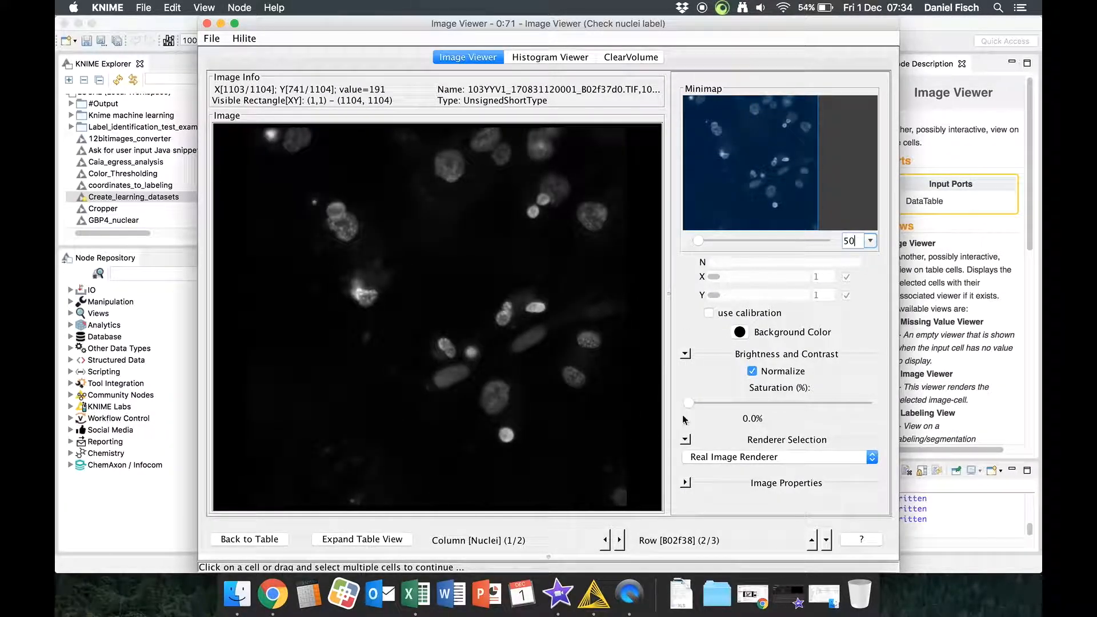
click(620, 541)
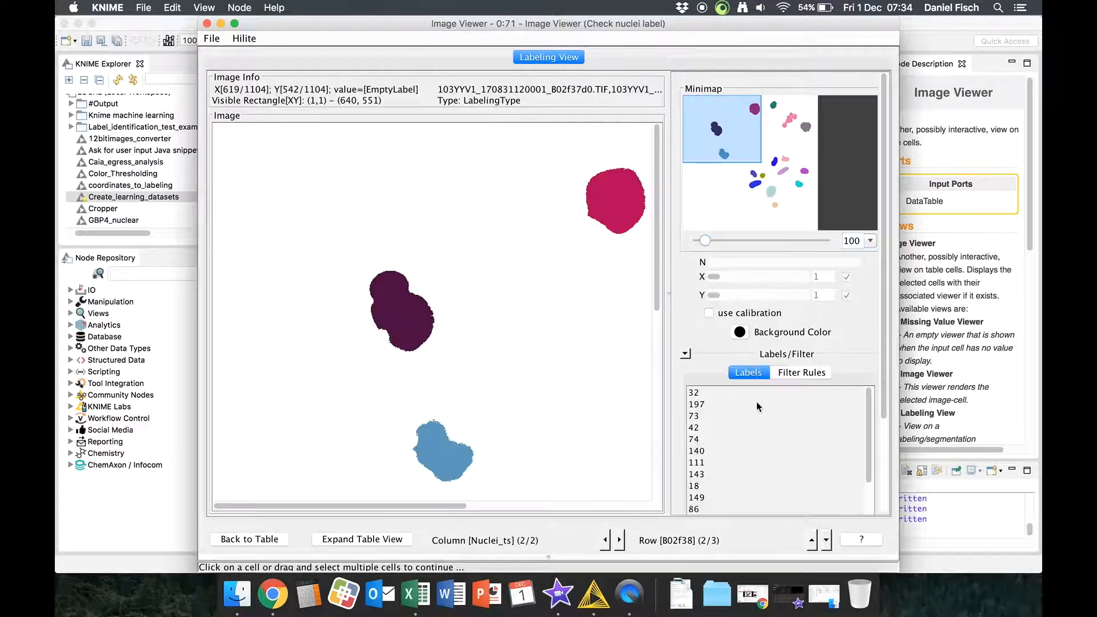
click(870, 241)
click(859, 265)
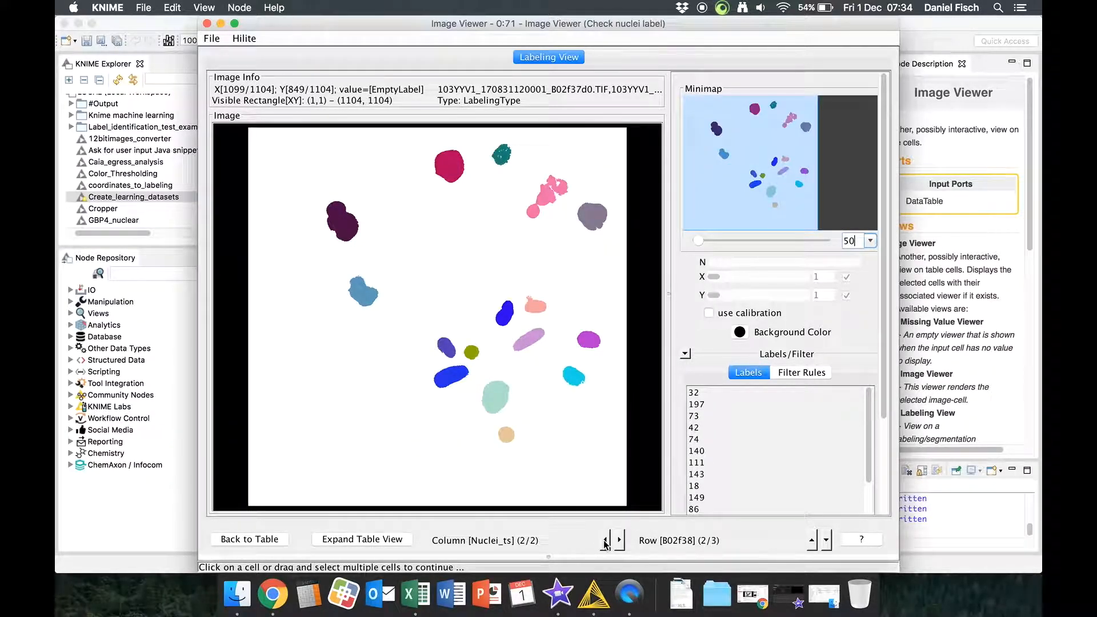
Step: Compare the Nuclei image of row B02f38 repeatedly with its Nuclei_ts segmentation labels, and close the viewer
click(606, 543)
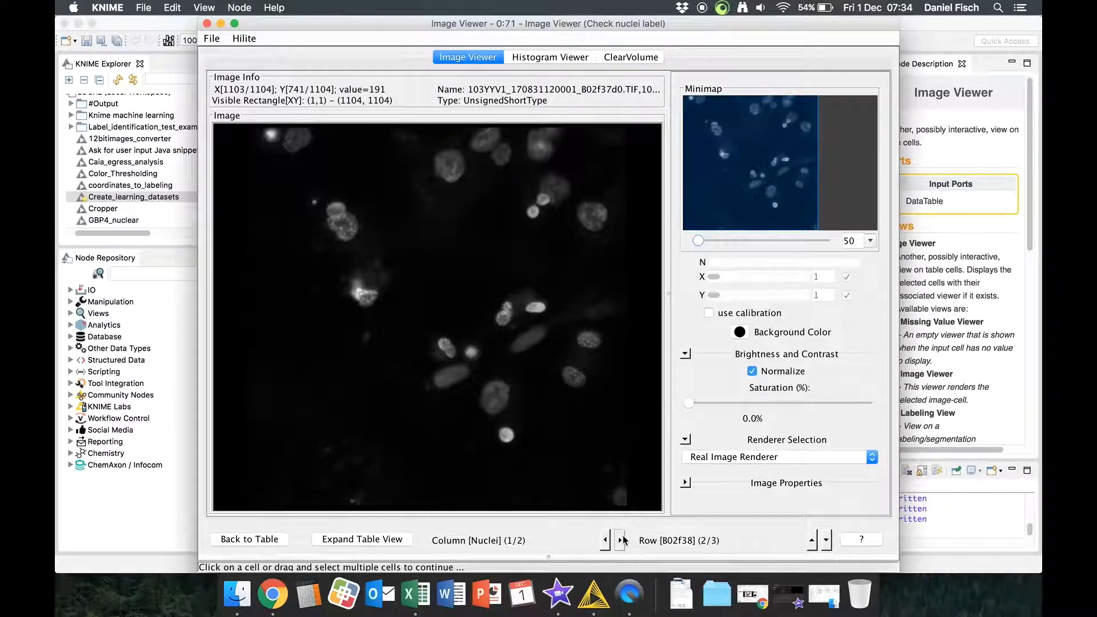
click(616, 545)
click(605, 543)
click(620, 543)
click(606, 543)
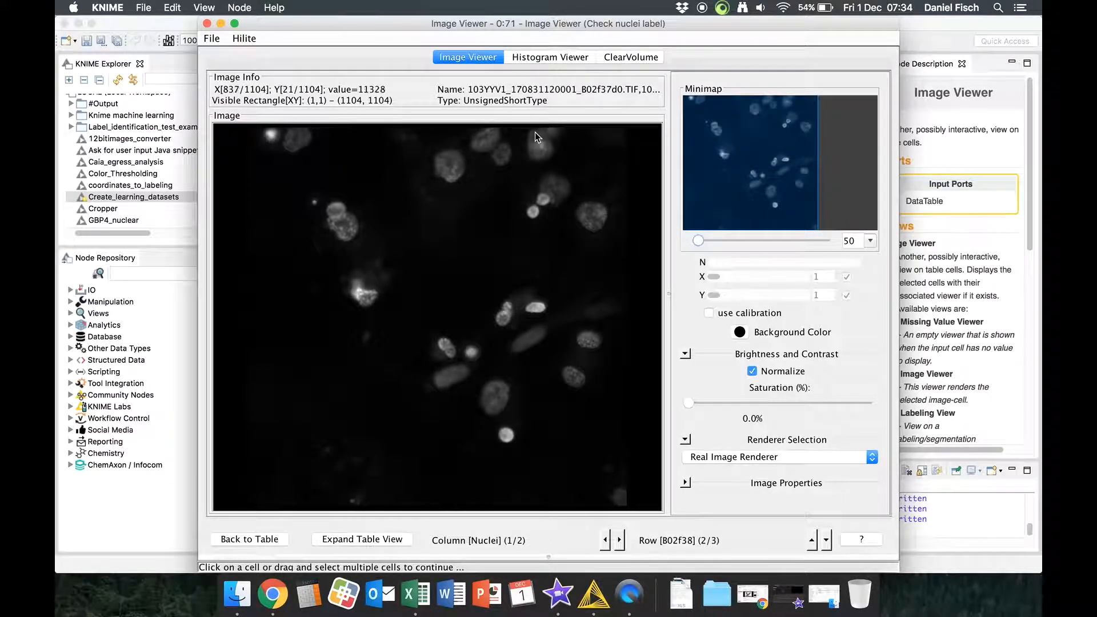
click(620, 540)
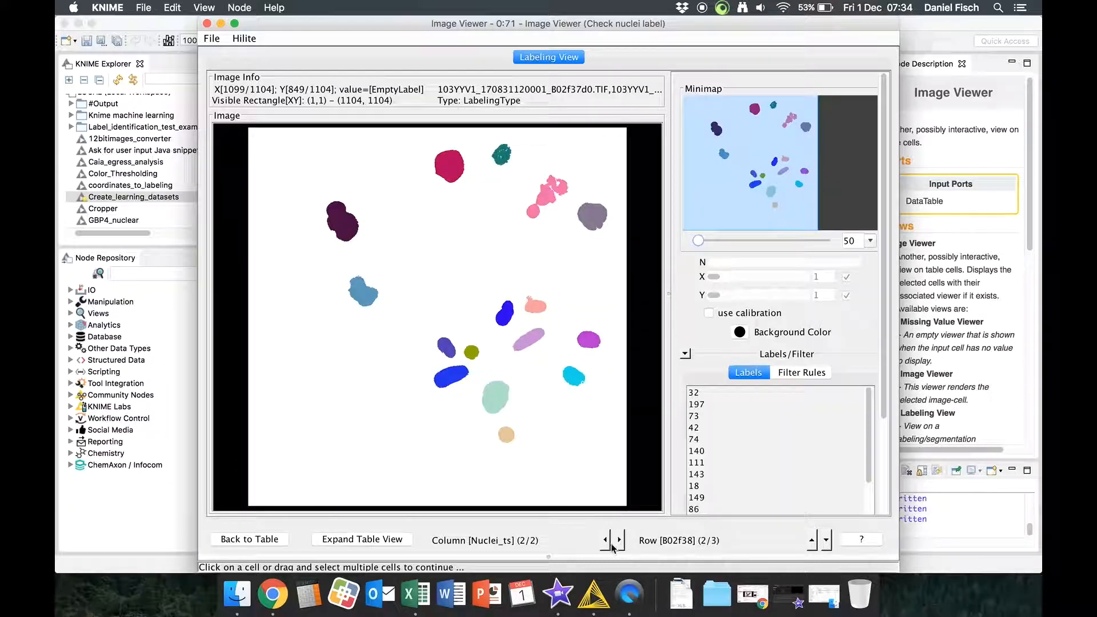
click(608, 543)
click(620, 541)
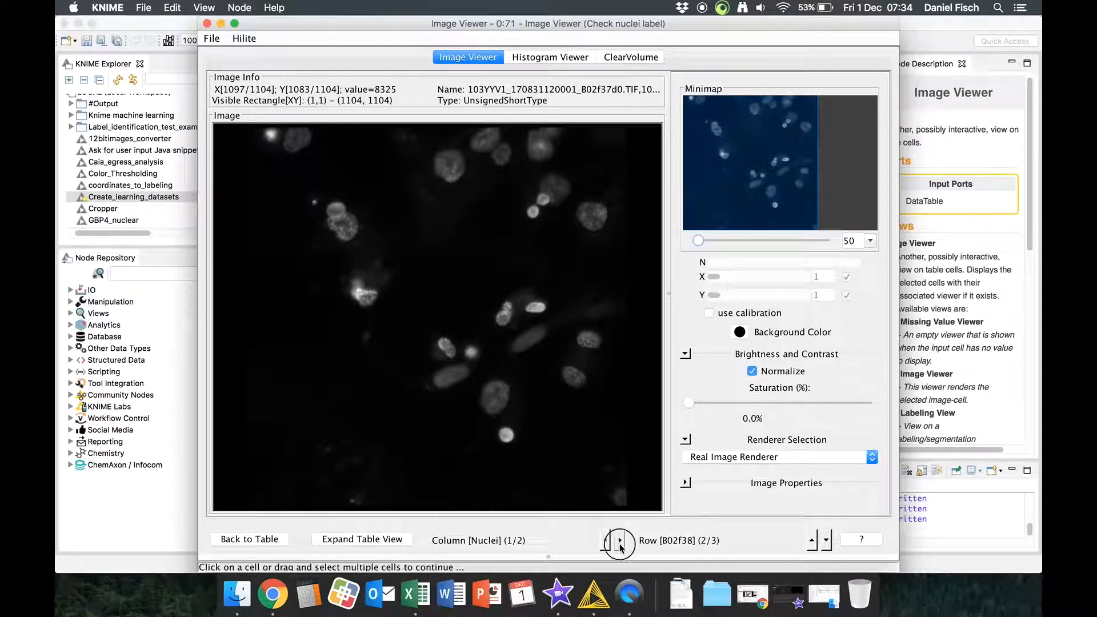
click(607, 542)
click(621, 543)
click(607, 544)
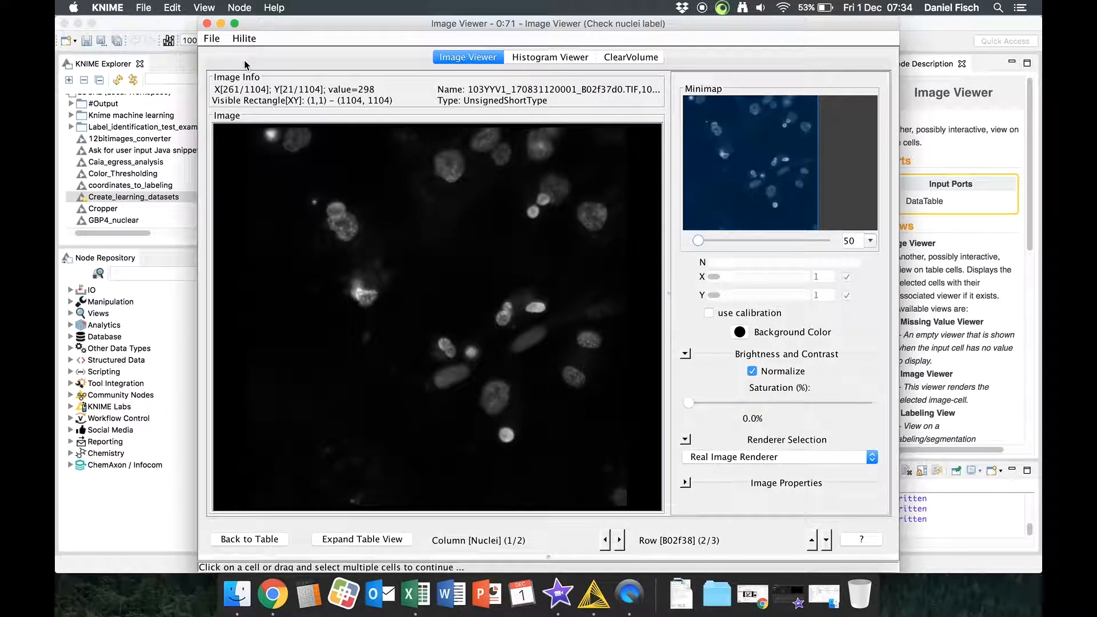
click(207, 23)
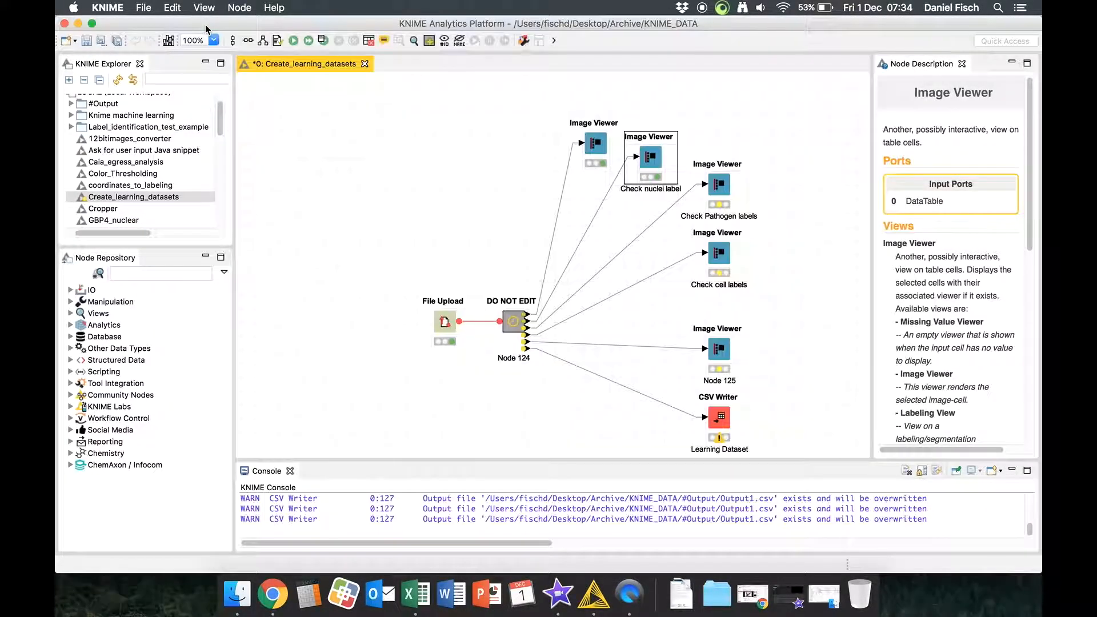
Step: Execute the "Check Pathogen labels" Image Viewer node and open its image view
click(485, 218)
click(733, 204)
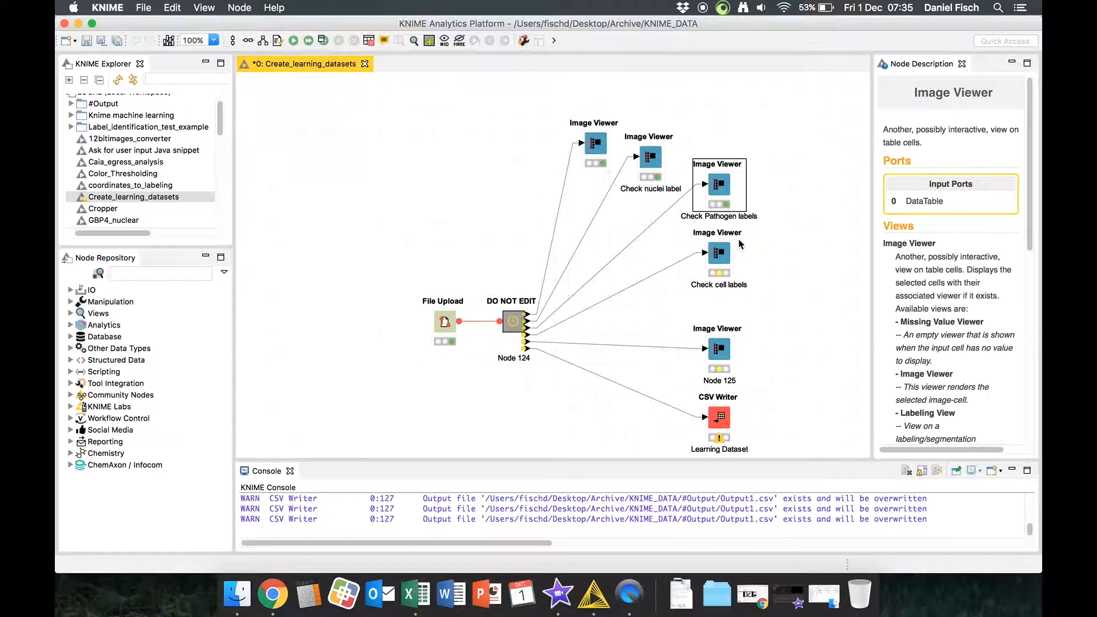
right_click(721, 188)
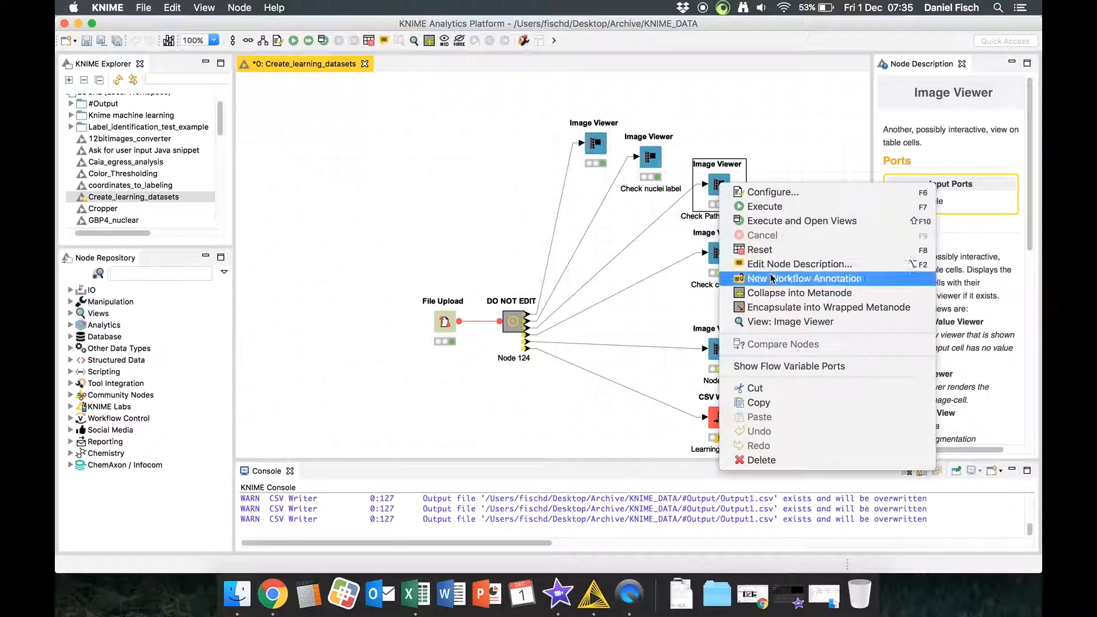
click(765, 325)
Step: Display the Toxo image and the Toxo_ts labeling of row B02f38, each at 50% zoom
click(372, 265)
click(871, 241)
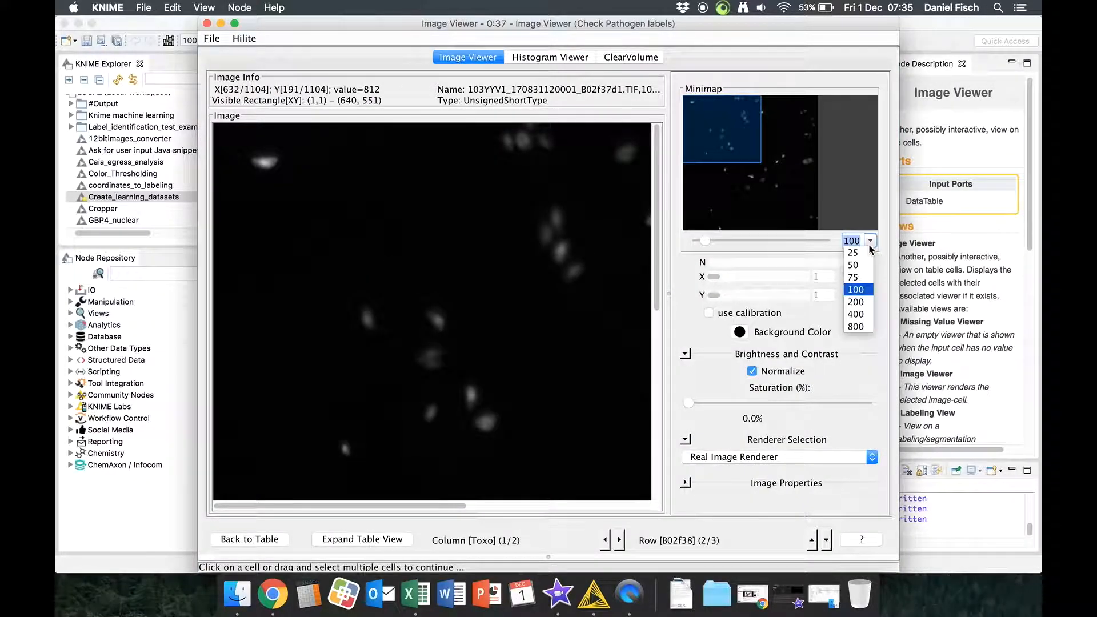
click(863, 266)
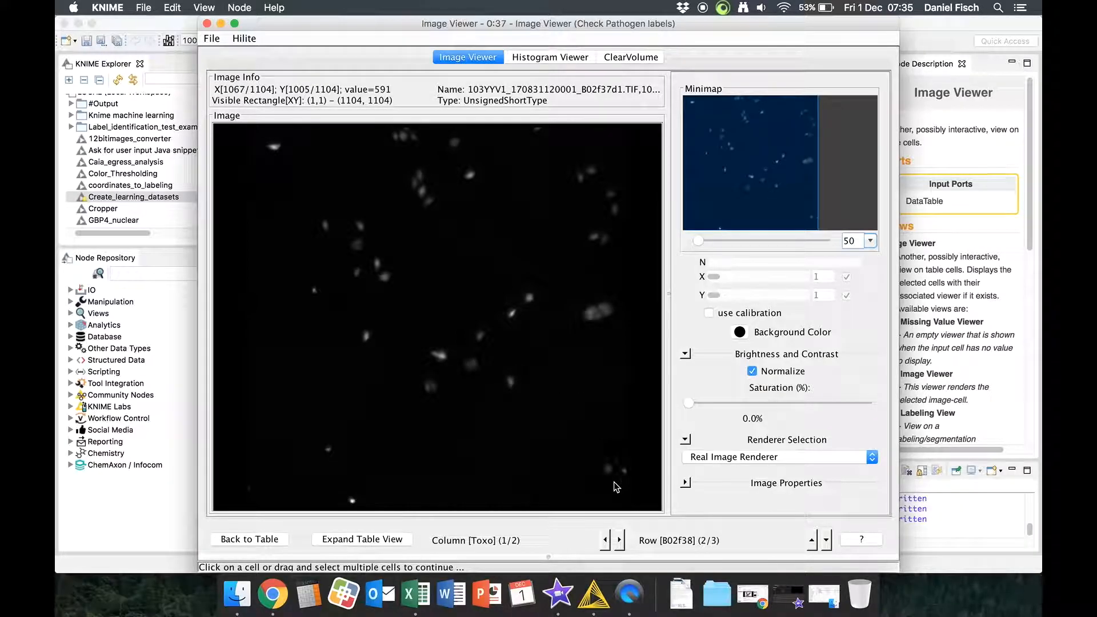
click(620, 540)
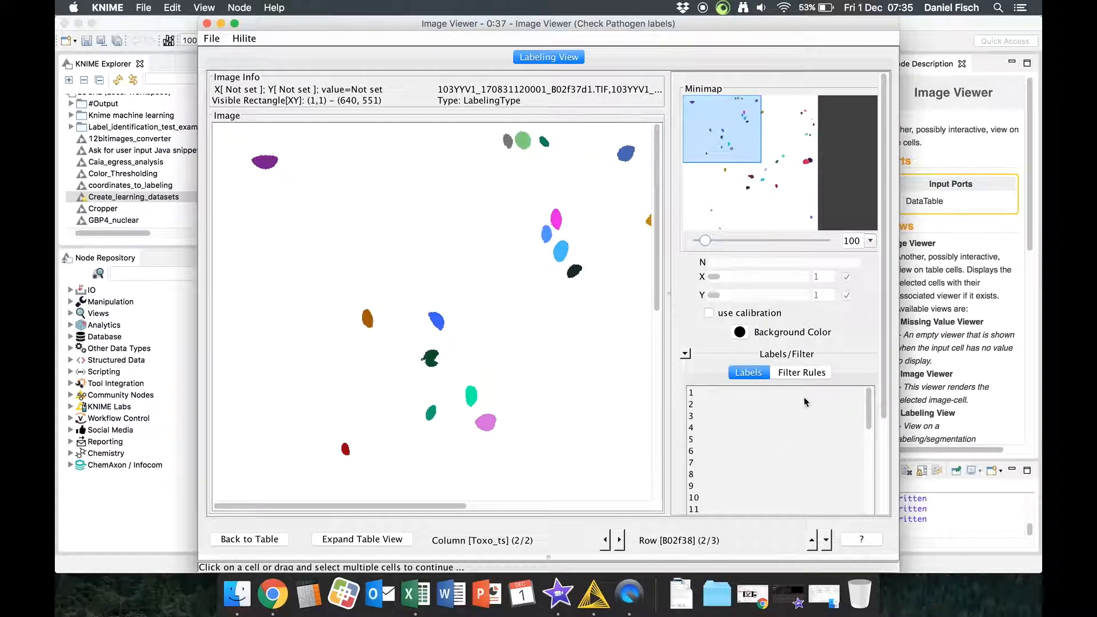
click(871, 241)
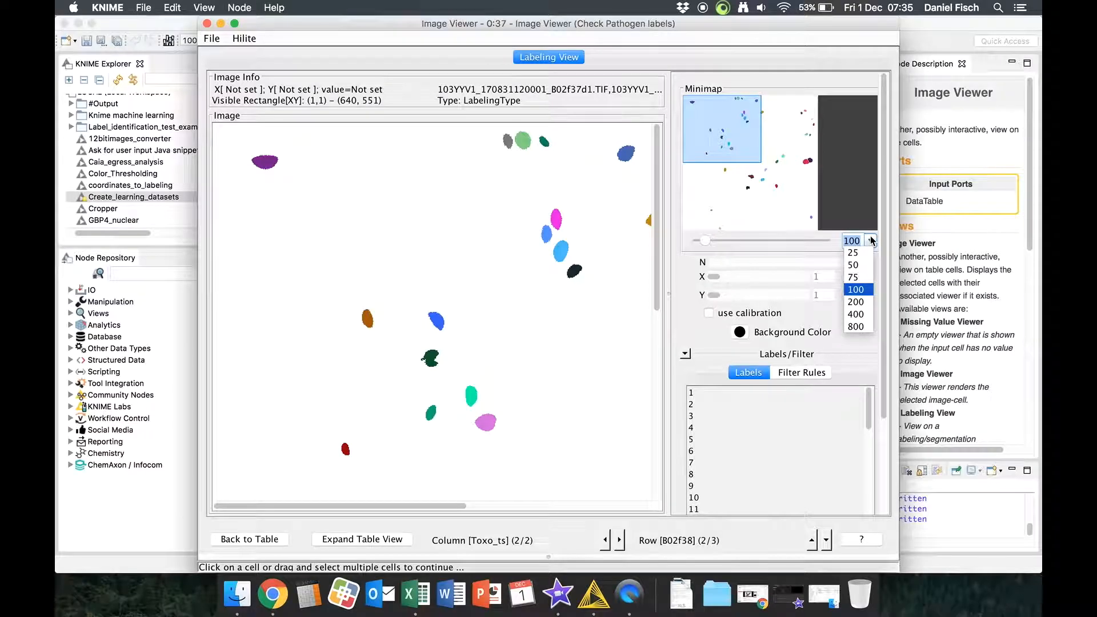
click(853, 266)
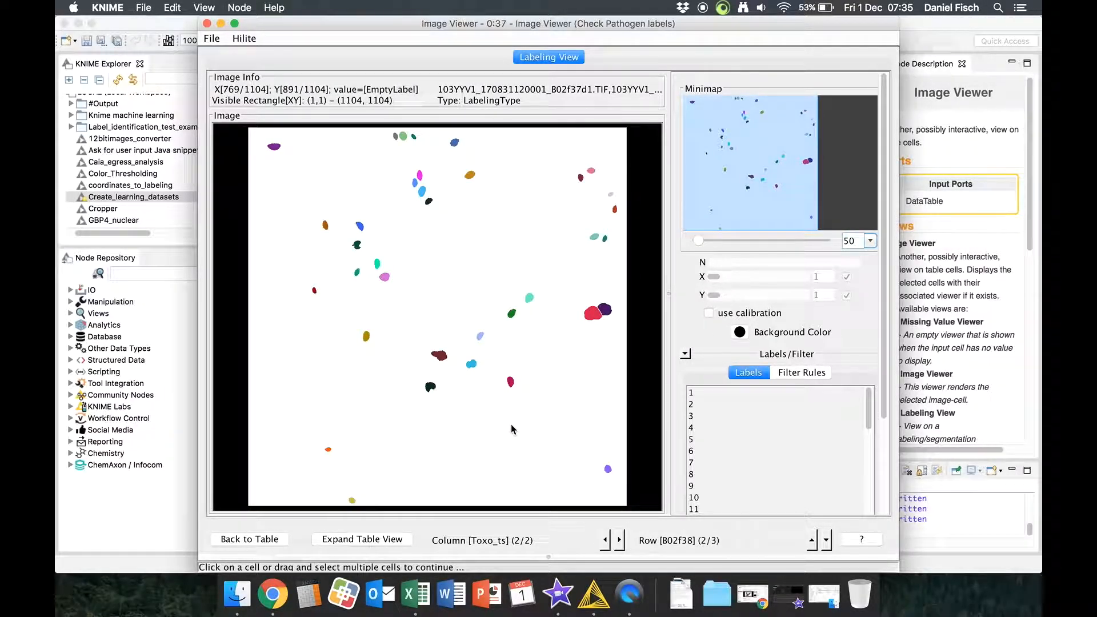
Step: Compare the Toxo image of row B02f38 with its Toxo_ts segmentation labels, and close the viewer
click(605, 540)
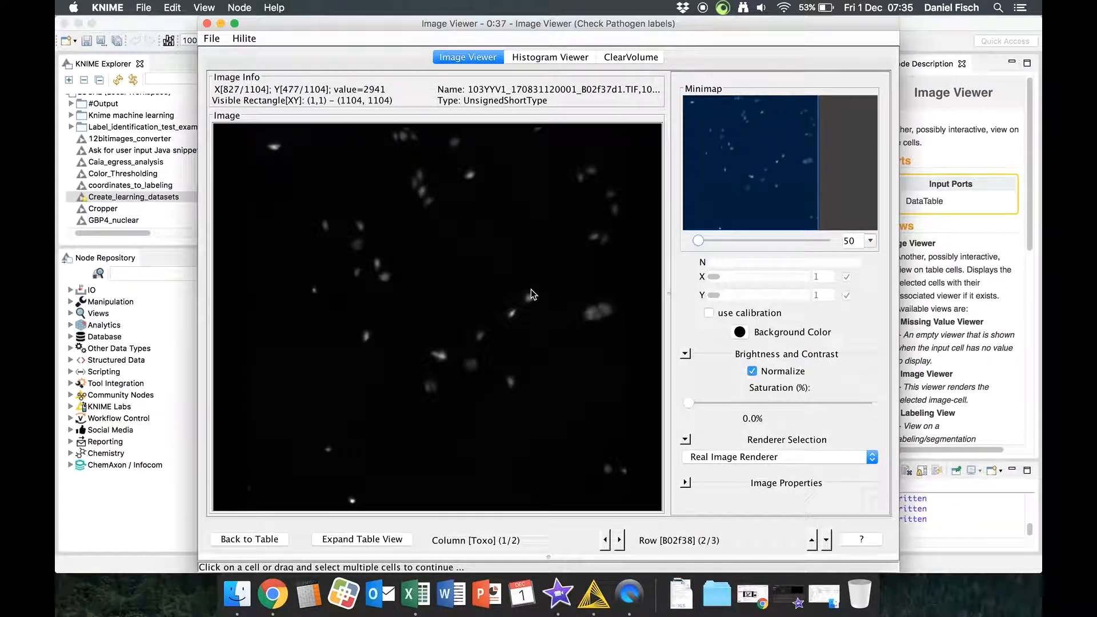
click(621, 540)
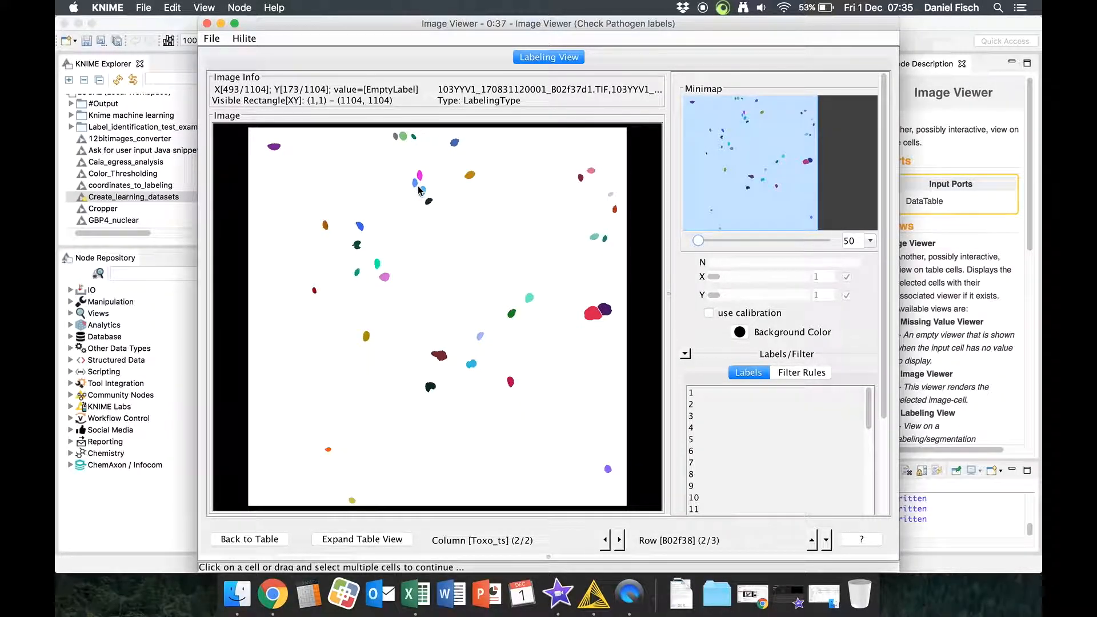
click(606, 541)
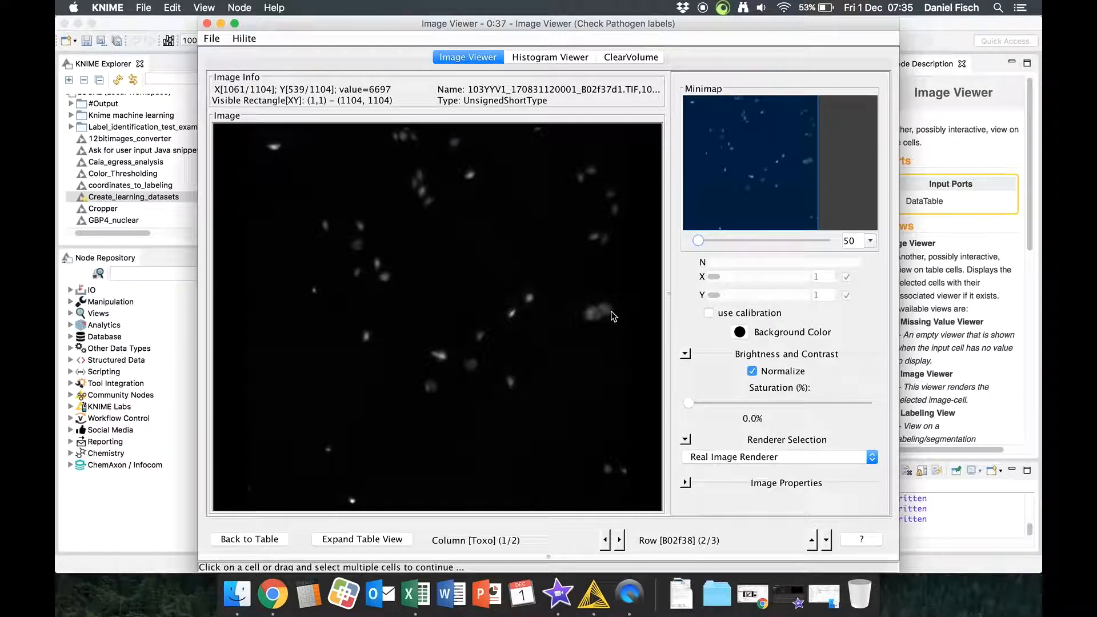
click(620, 540)
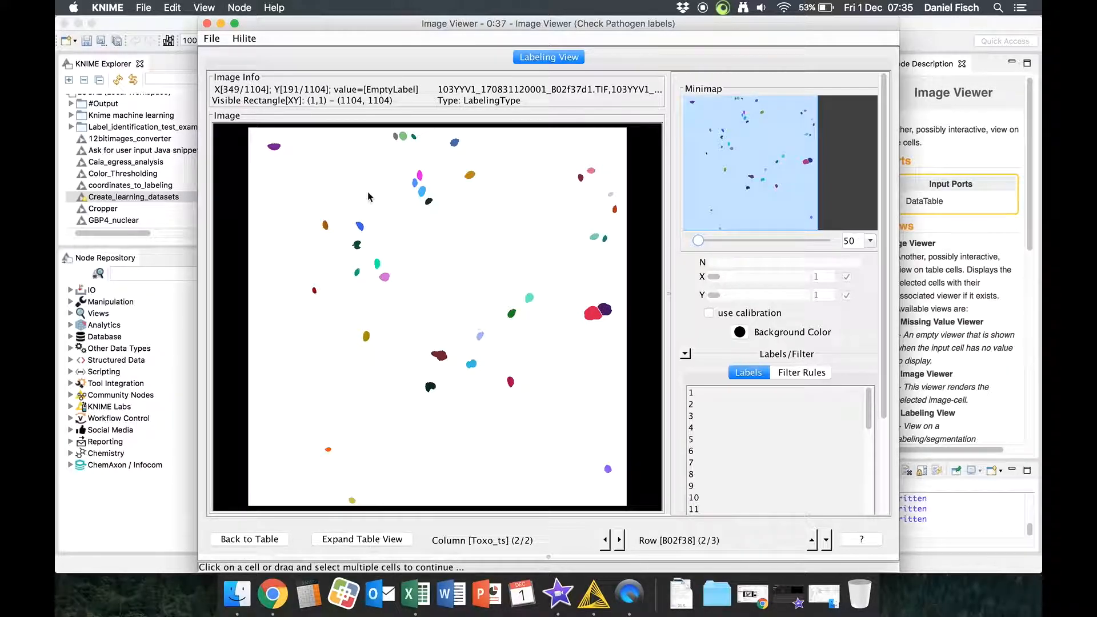
click(206, 26)
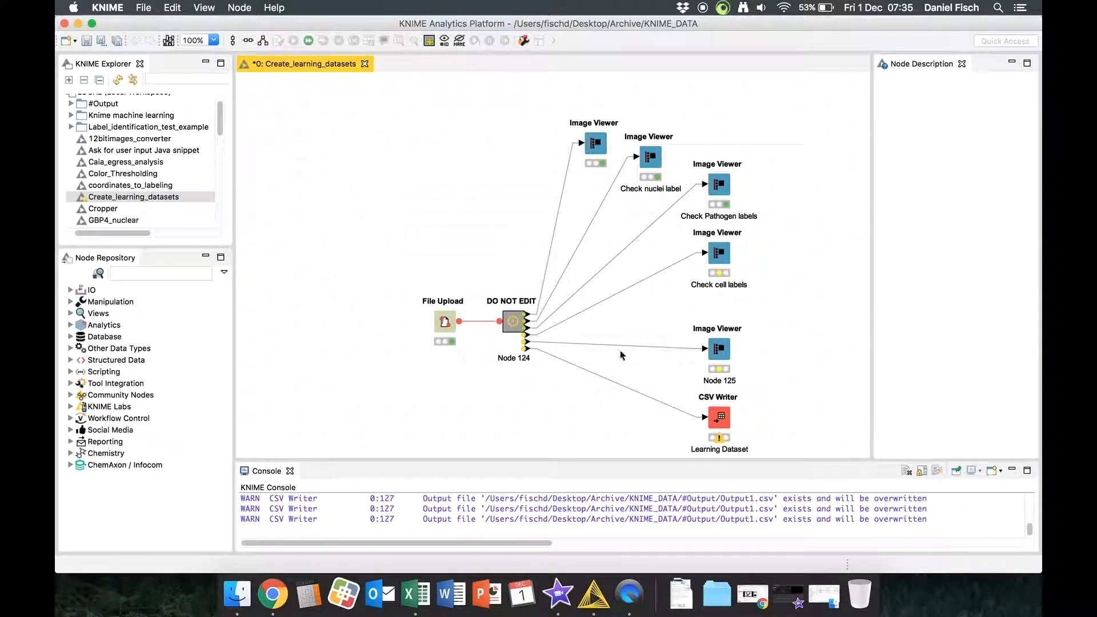
Step: Execute the "Check cell labels" Image Viewer node
click(719, 254)
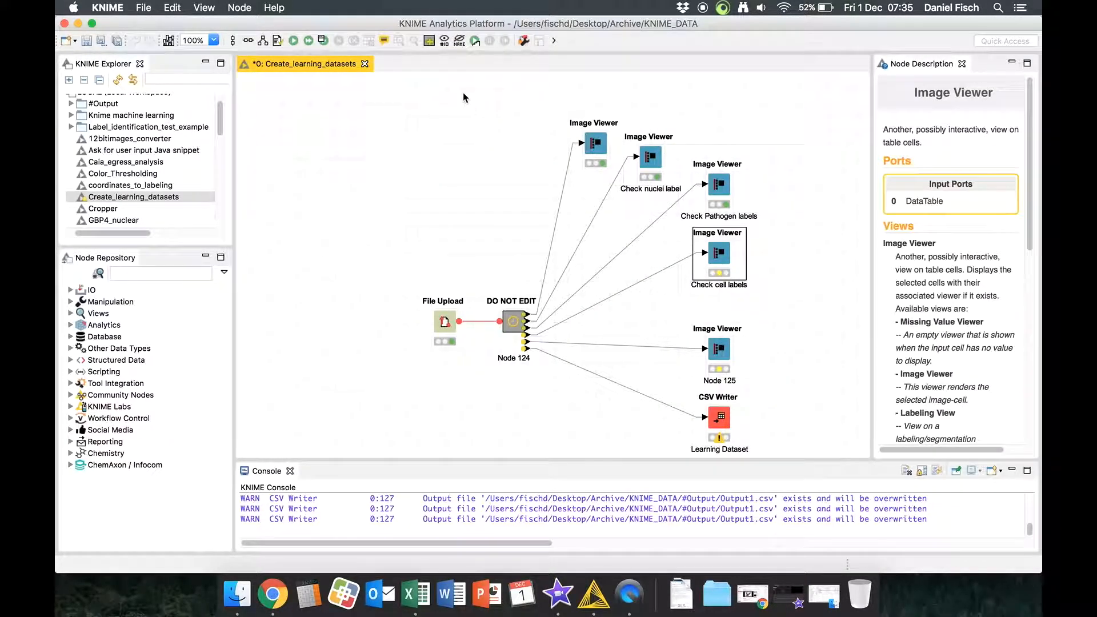
click(307, 42)
click(646, 335)
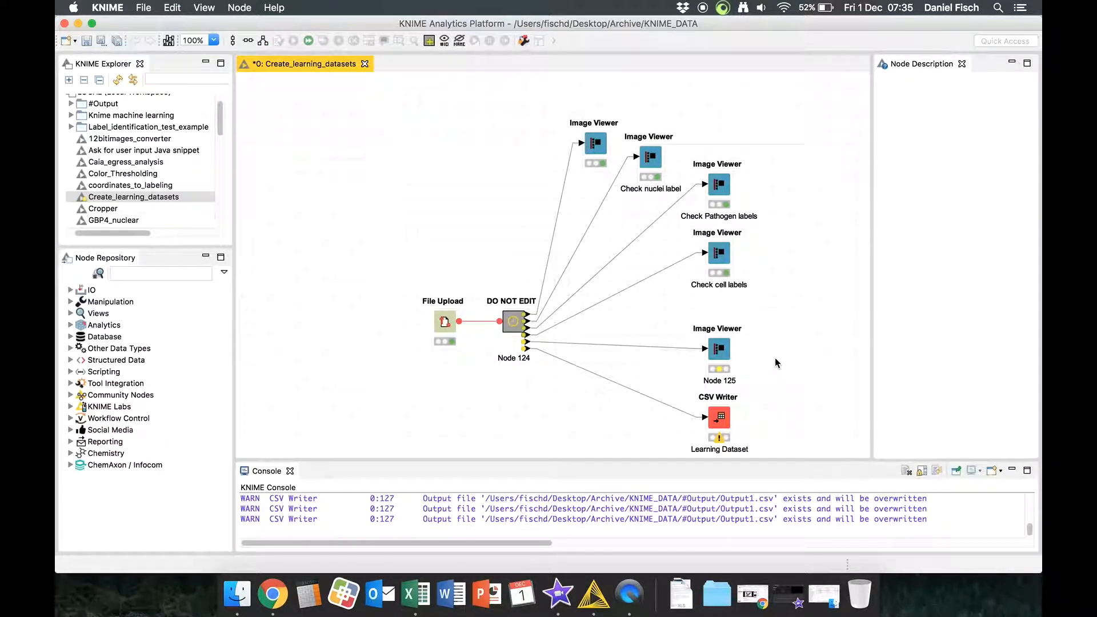
Step: Execute the Node 125 Image Viewer and the Learning Dataset CSV Writer
click(719, 351)
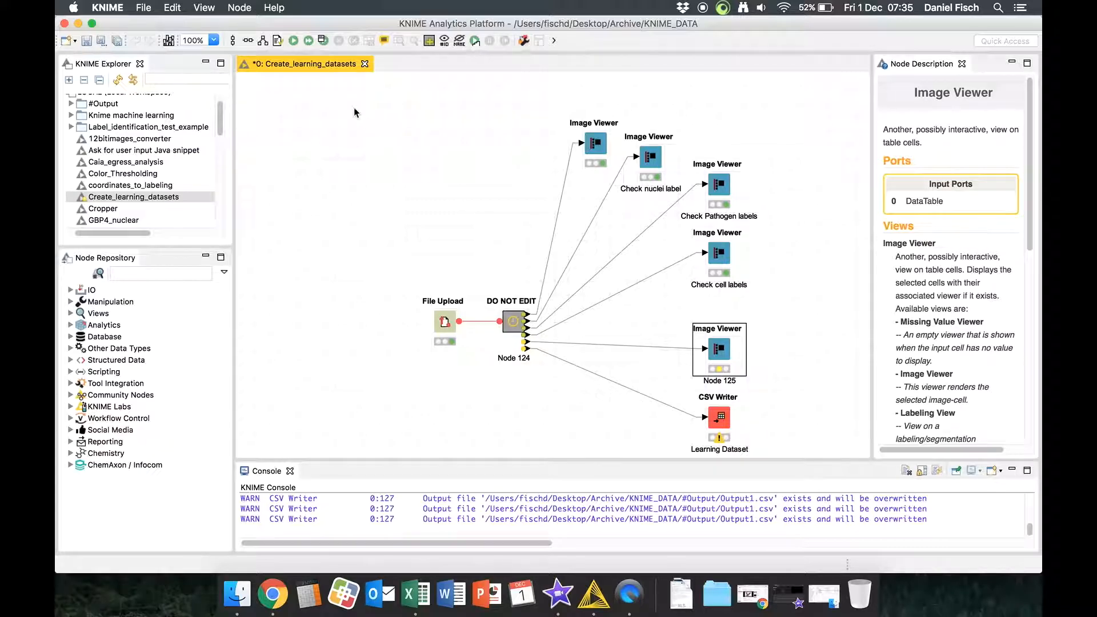
click(294, 41)
click(732, 444)
click(294, 41)
click(450, 163)
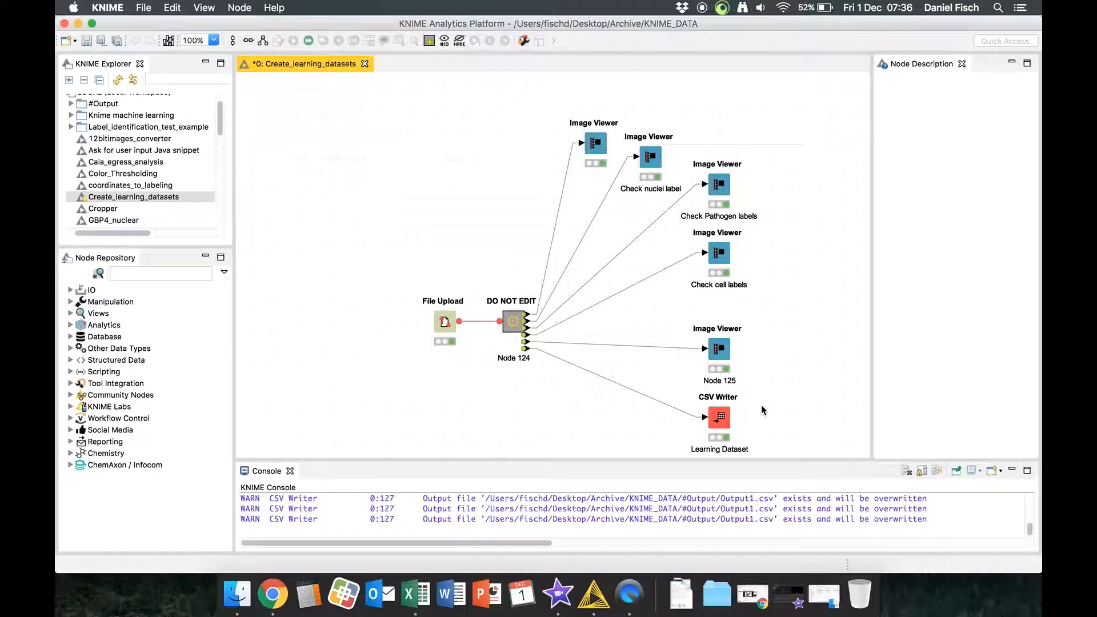
click(718, 439)
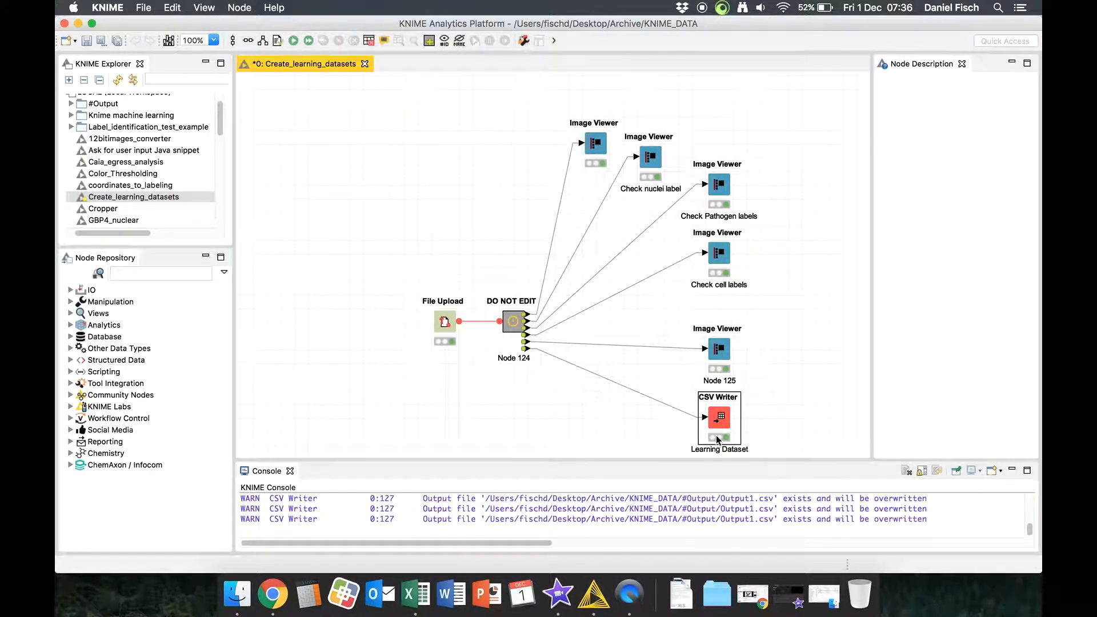
click(781, 402)
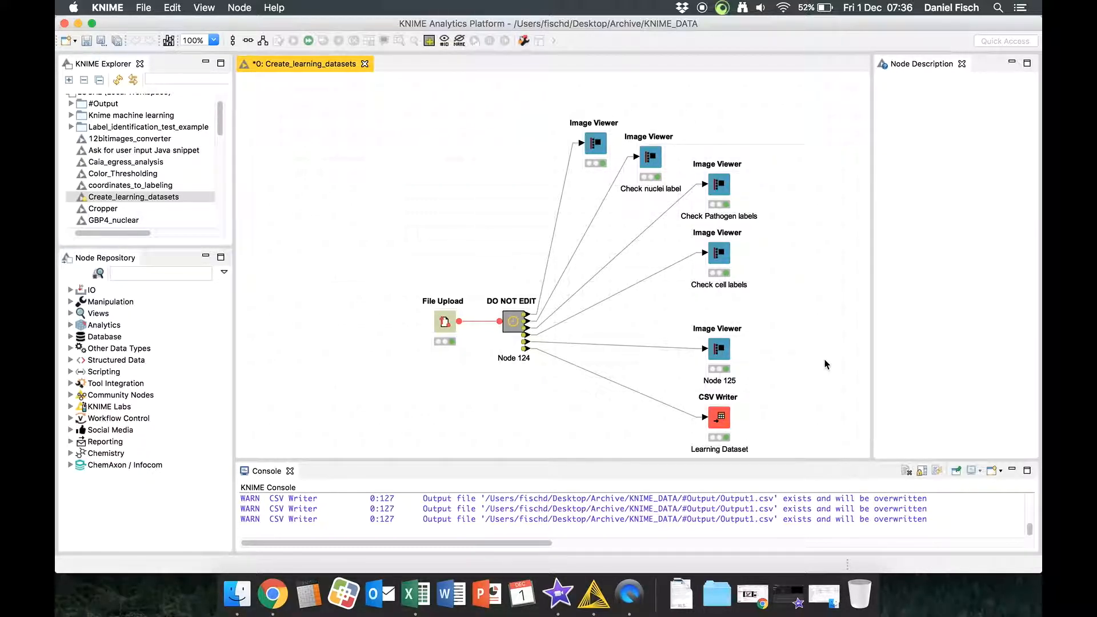
click(725, 358)
click(764, 356)
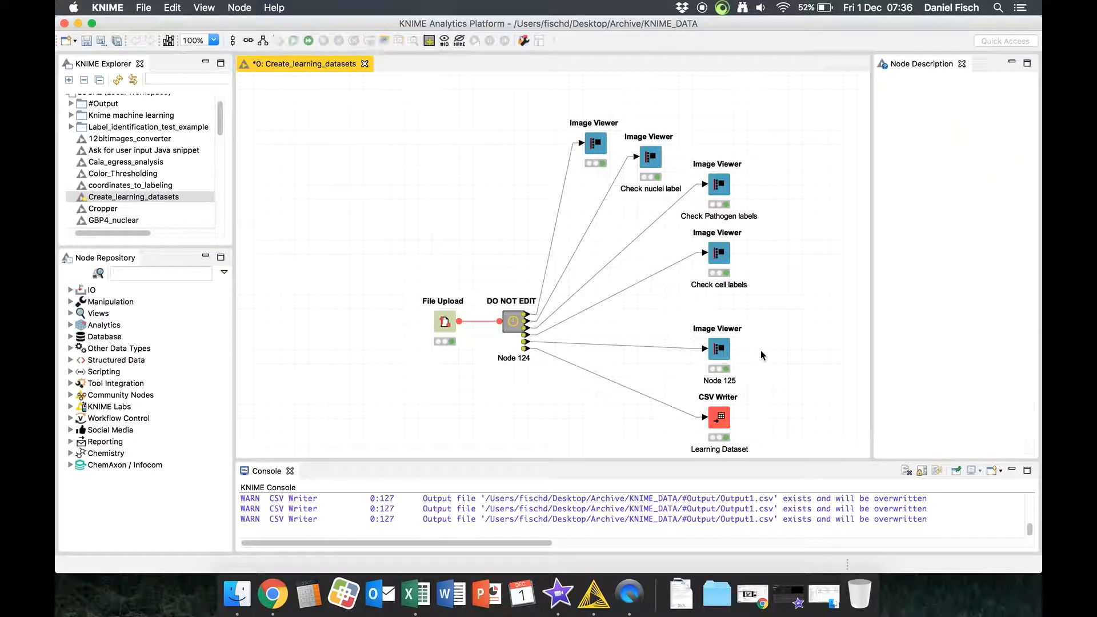
Step: Open the Node 125 Image Viewer's view and display the cropped pathogen image of row B02f37#1
click(712, 354)
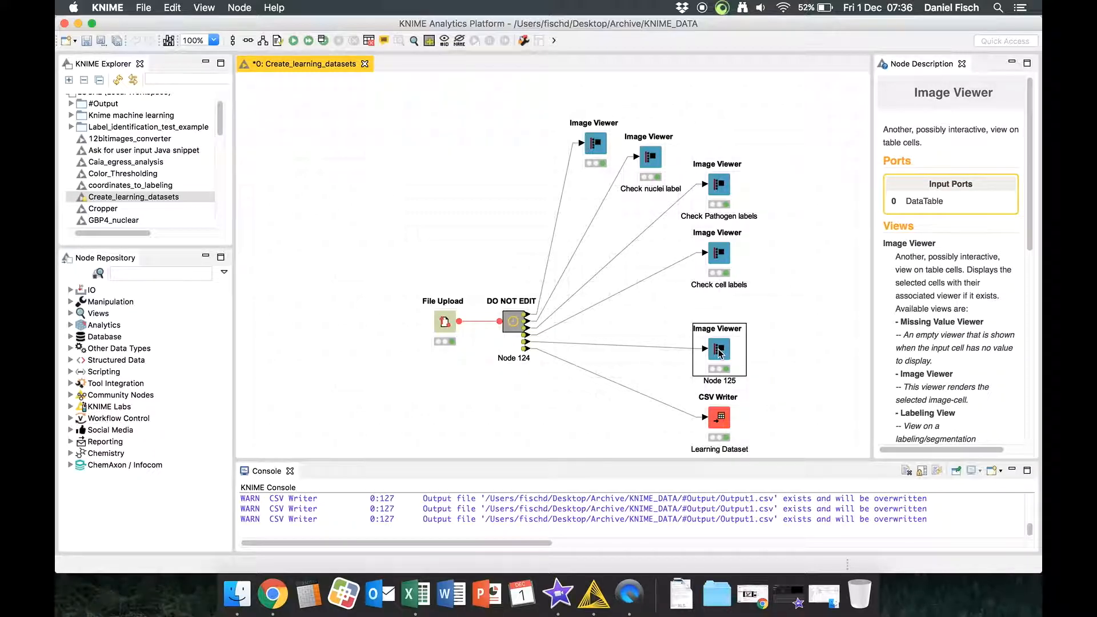
right_click(720, 353)
click(791, 422)
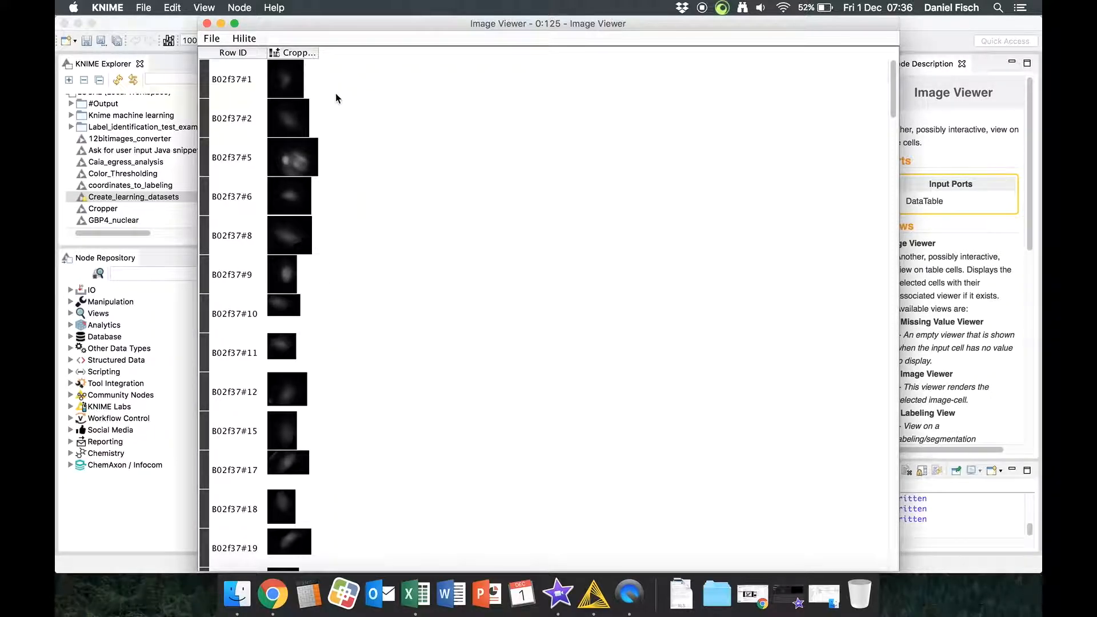
click(297, 85)
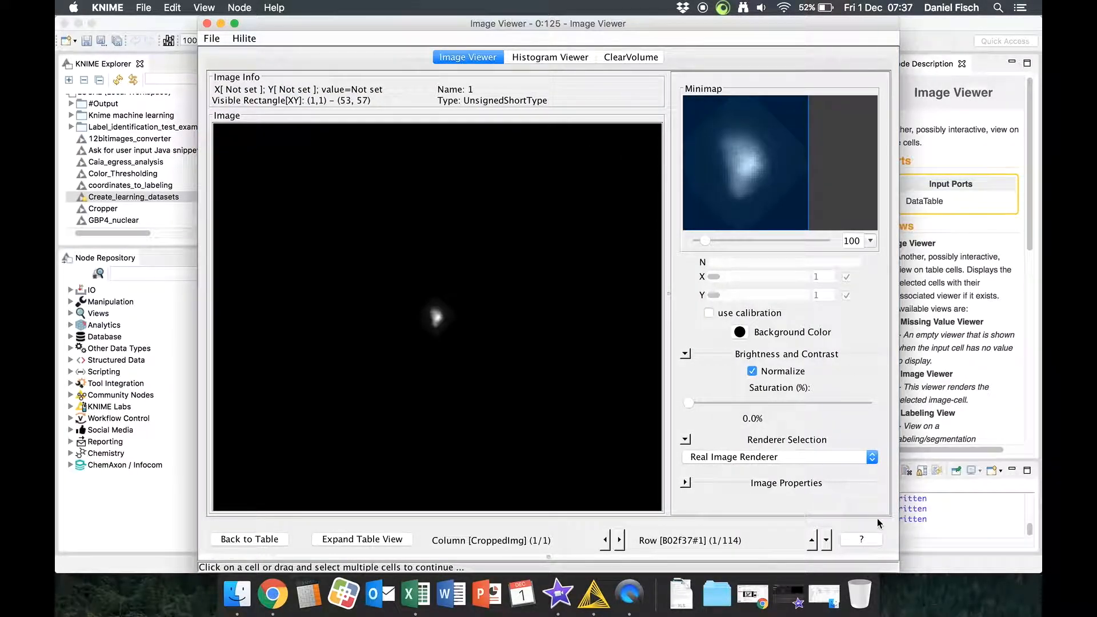
Step: Narrow the Image Viewer window, move it clear of the workflow nodes, and enlarge the cropped image to 663% zoom
drag(895, 574, 766, 581)
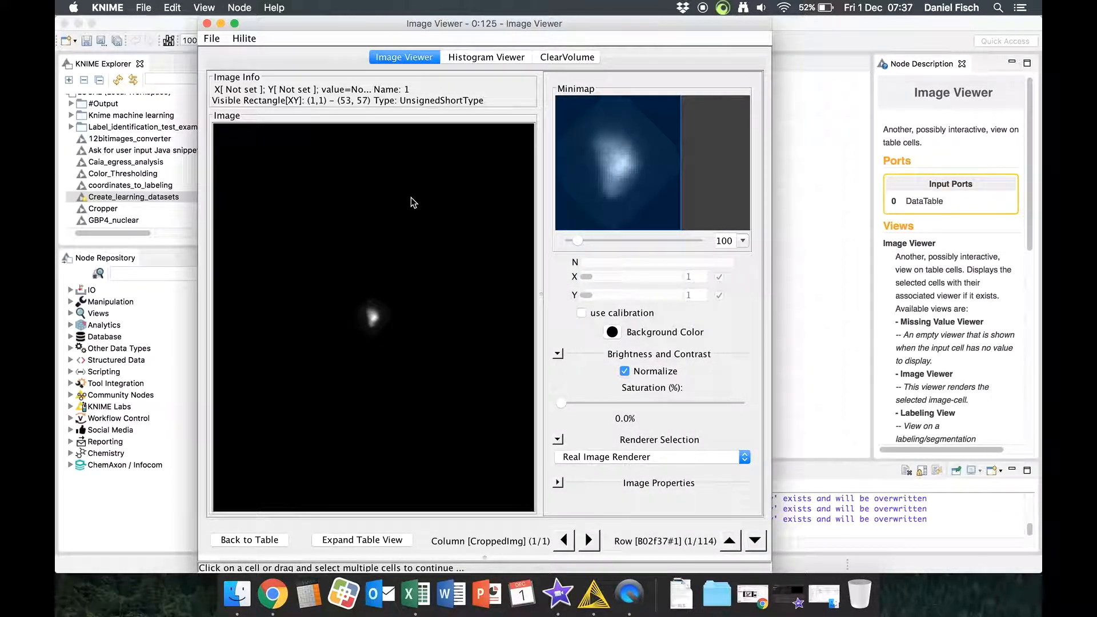
drag(290, 24, 150, 9)
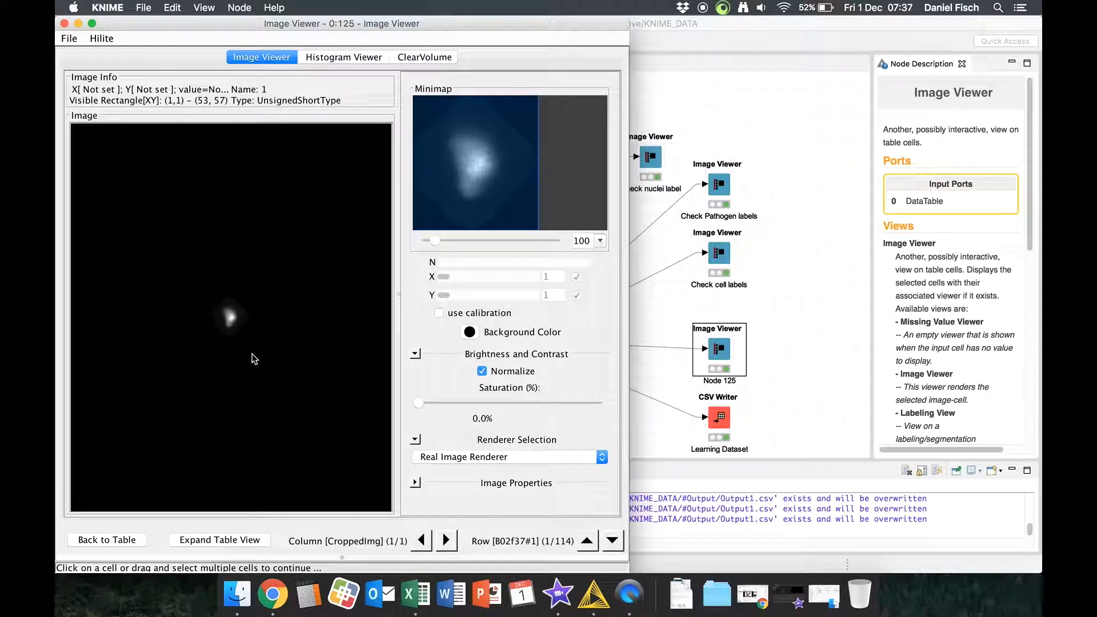
scroll(254, 358, up, 10)
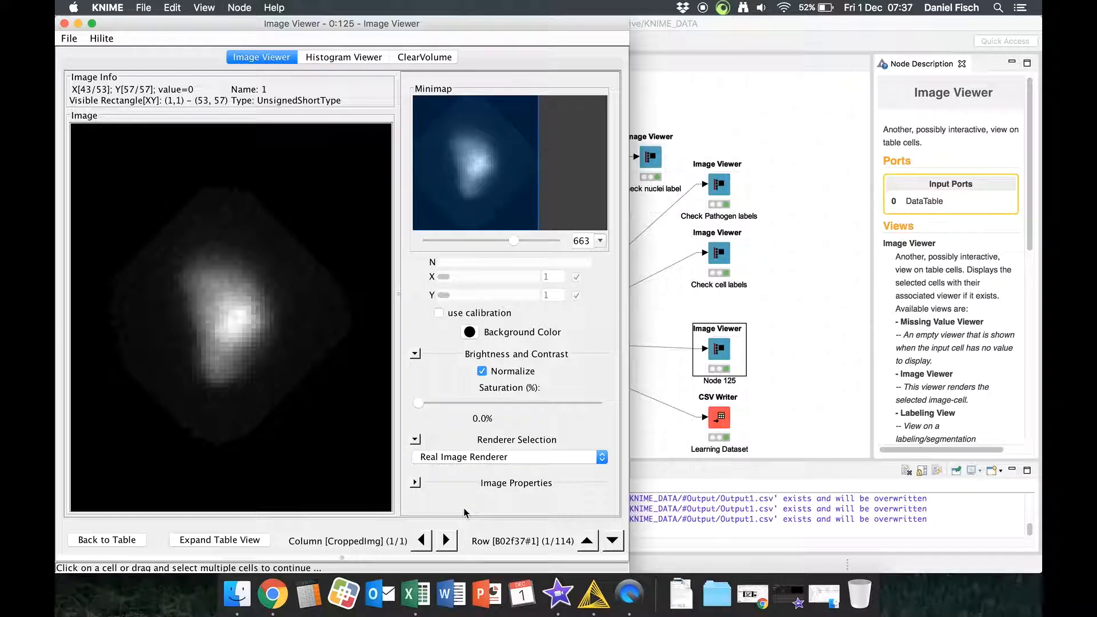
Step: Review the cropped pathogen images of the following rows up to B02f37#8
click(613, 542)
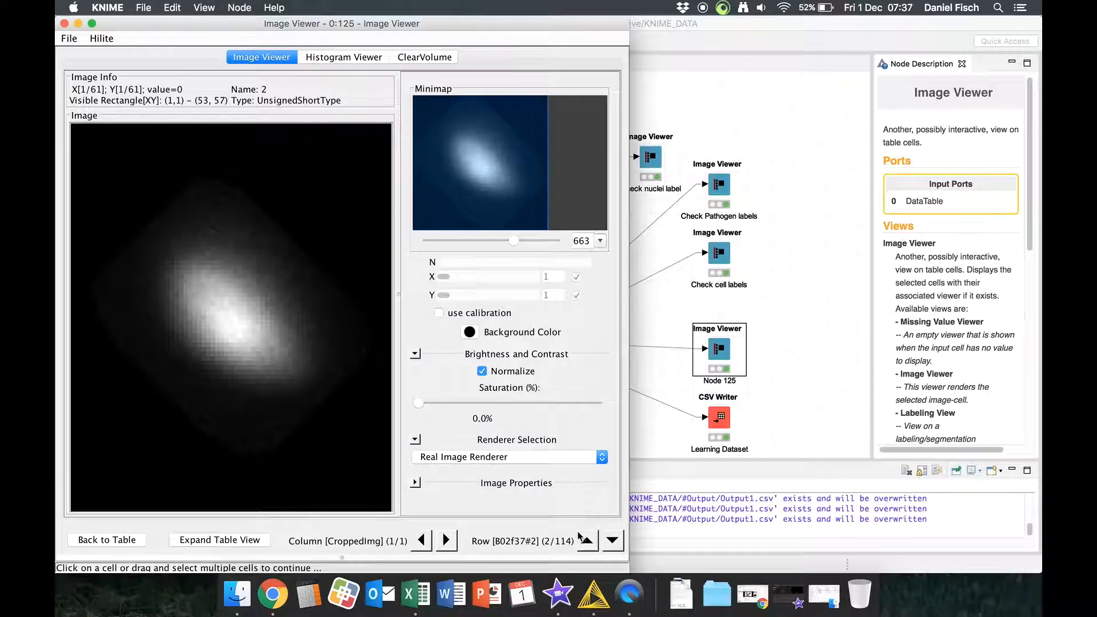
click(613, 542)
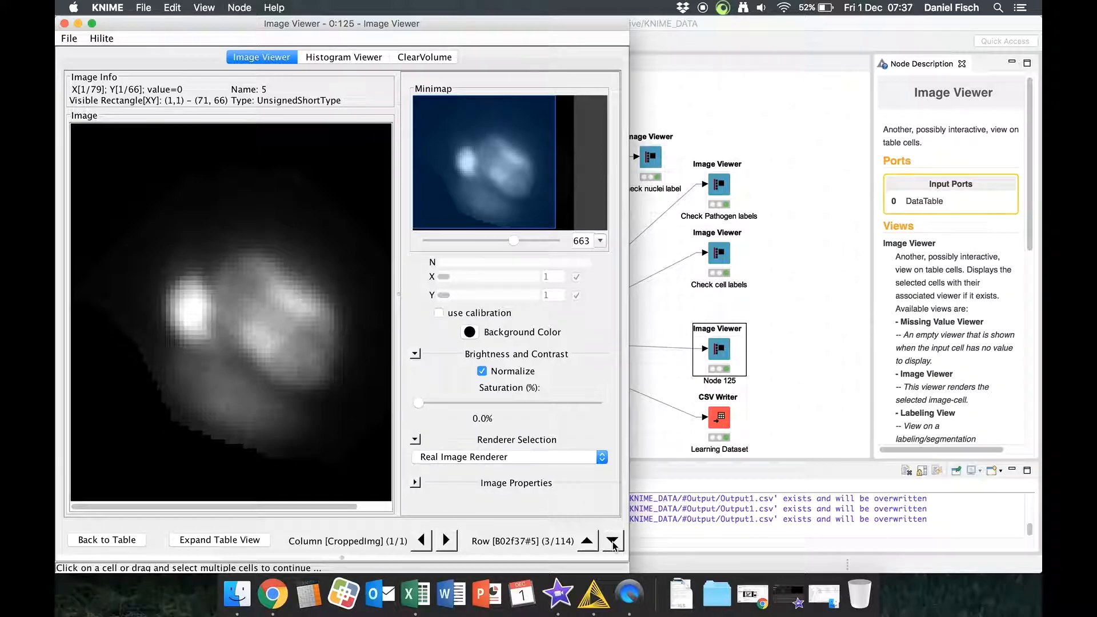
click(613, 542)
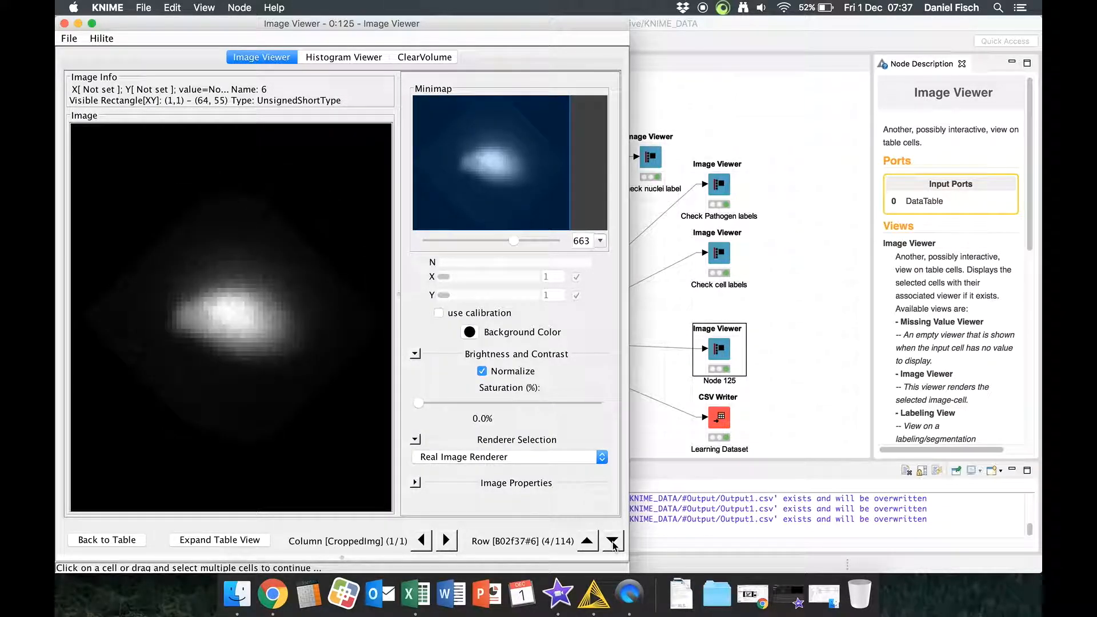
click(612, 541)
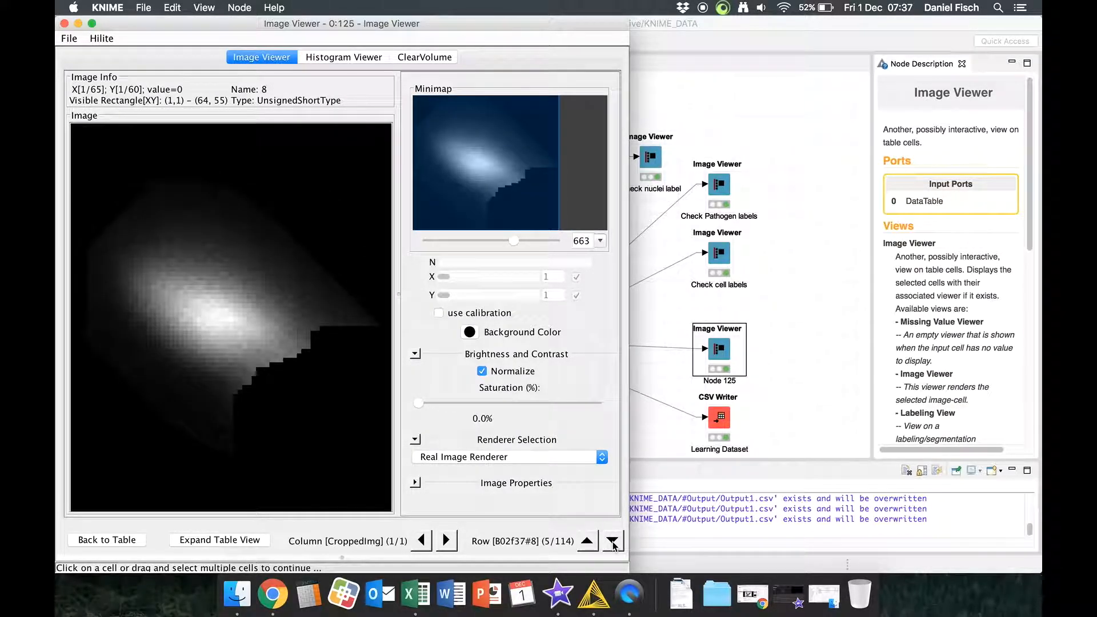
Step: Minimize the KNIME workflow window and open Output1.csv from the #Output folder in Excel
click(699, 29)
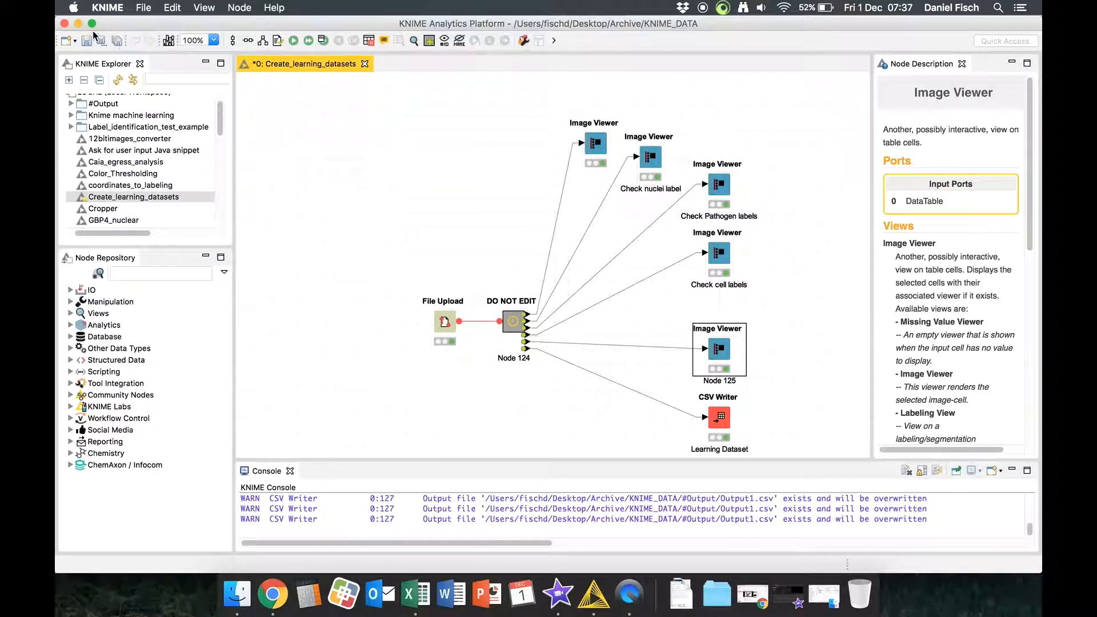
click(738, 403)
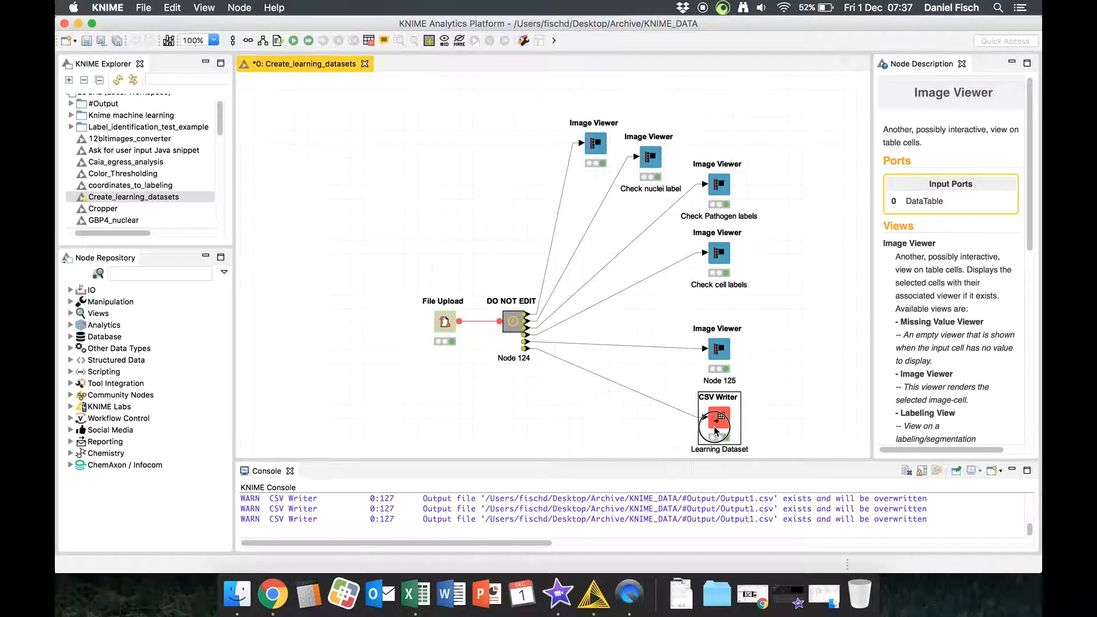
click(78, 24)
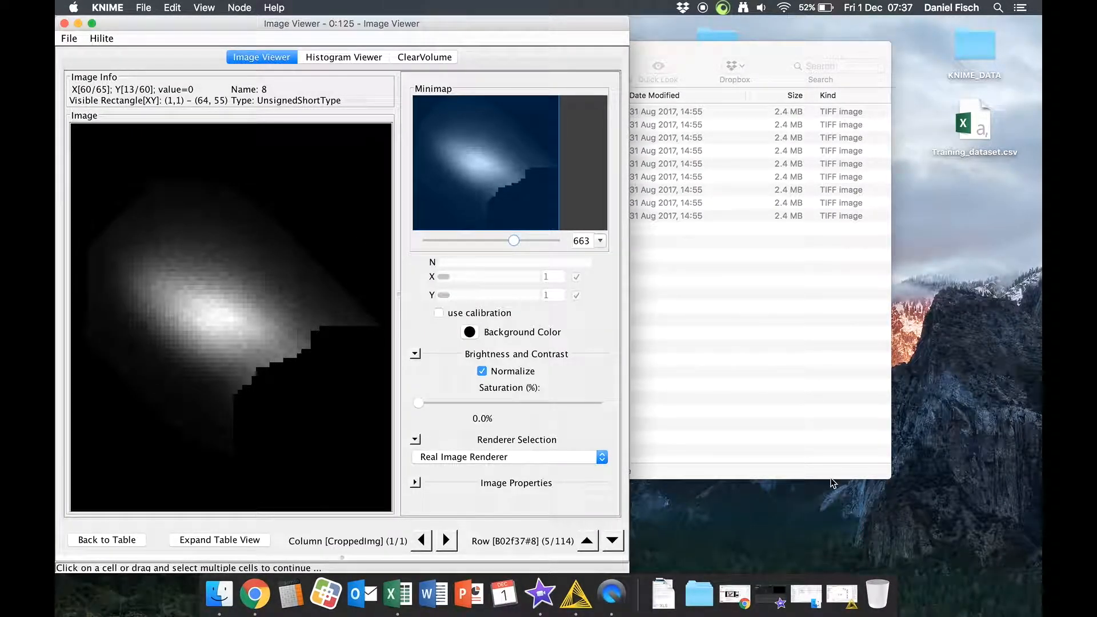
click(807, 595)
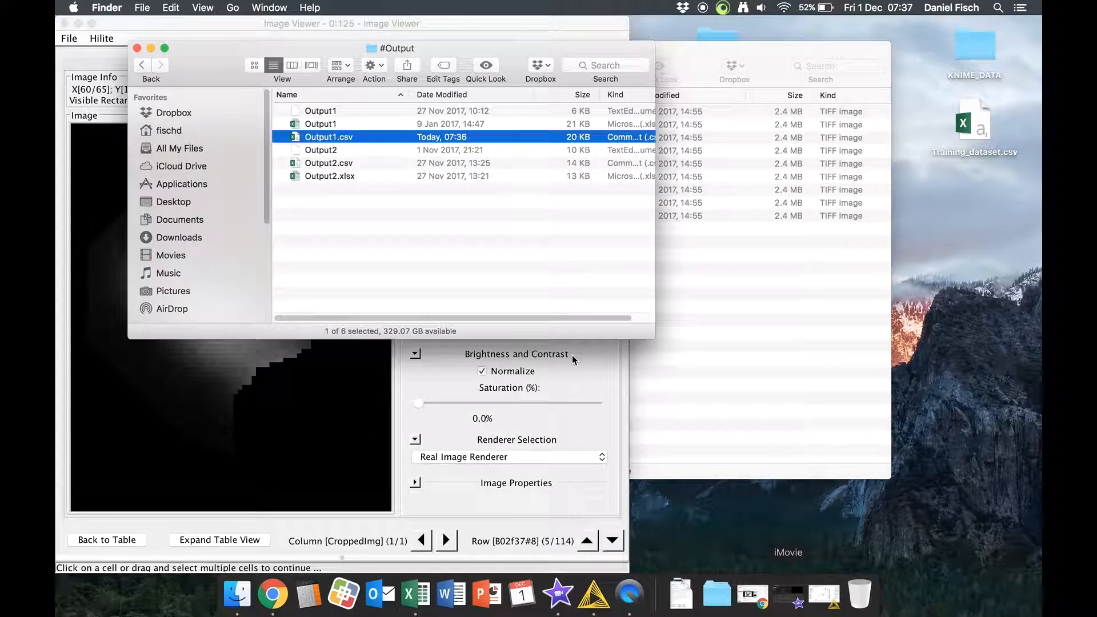
click(363, 231)
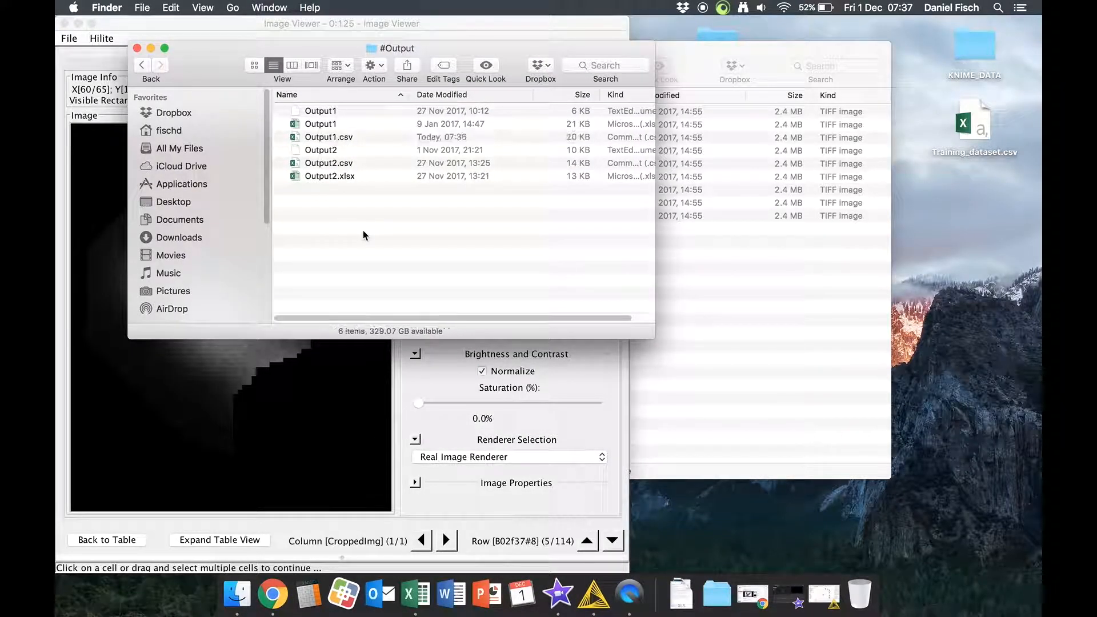
double_click(321, 141)
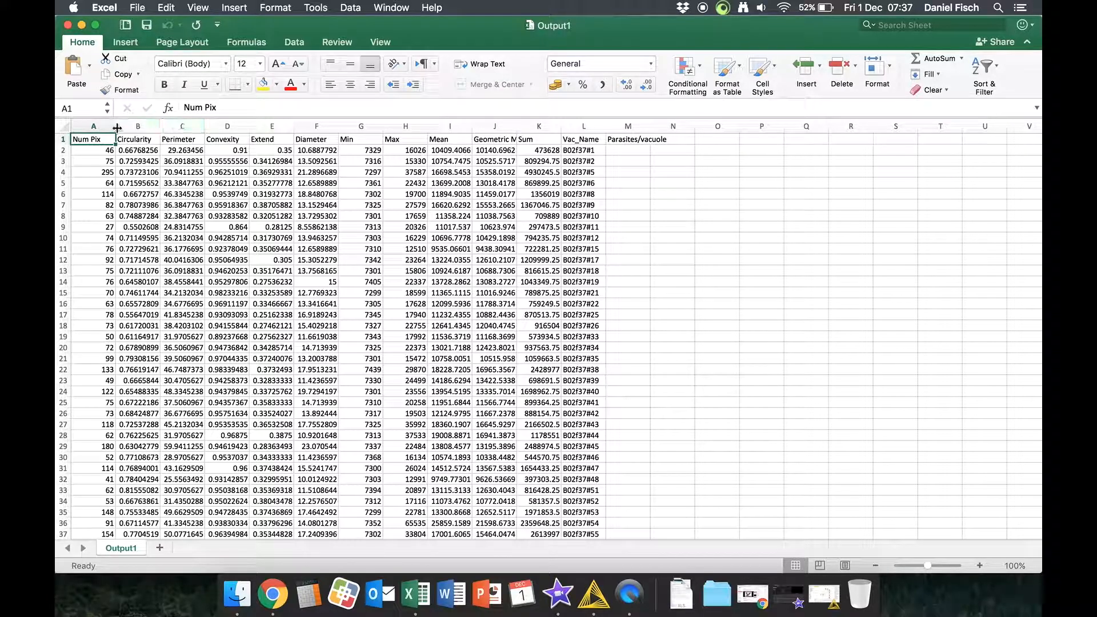
Step: Autofit the widths of columns A to L and of the Parasites/vacuole column
drag(94, 126, 566, 150)
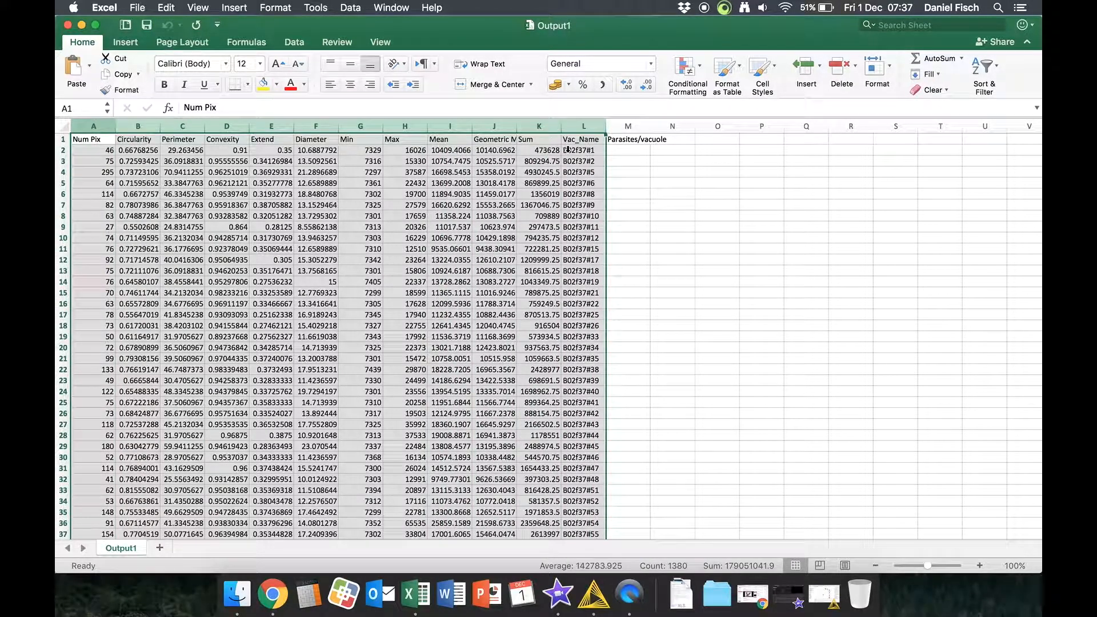
double_click(606, 126)
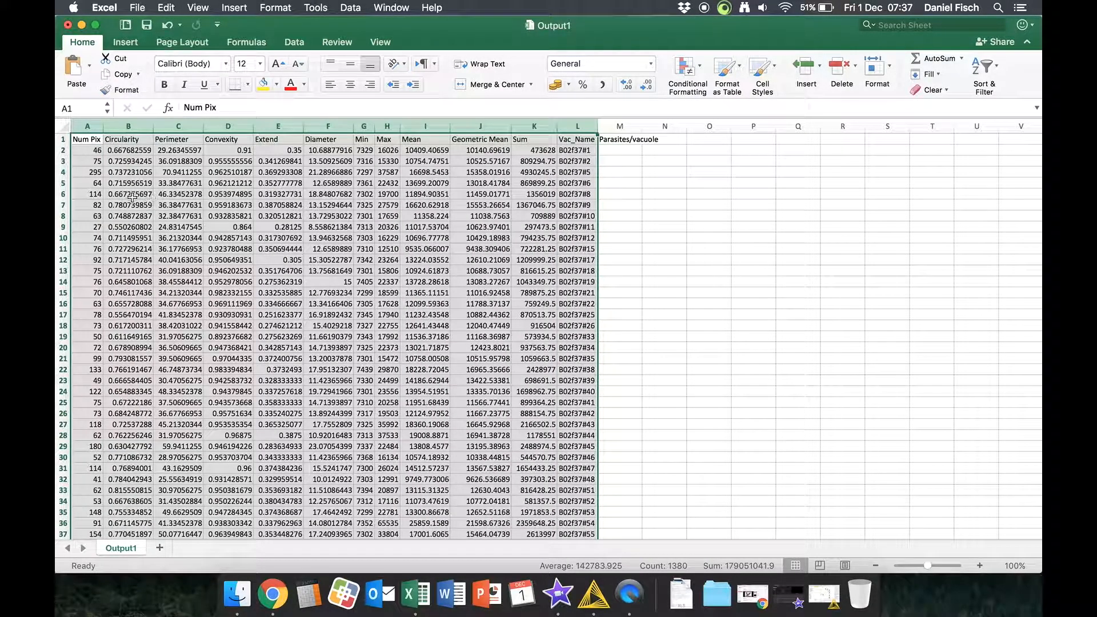
click(94, 152)
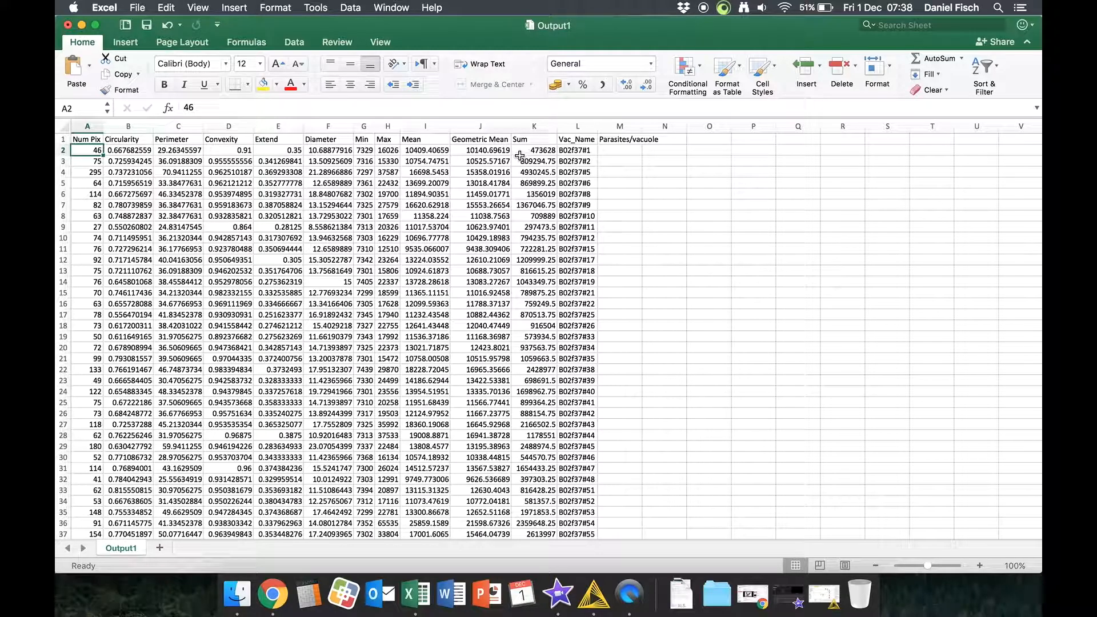
click(584, 152)
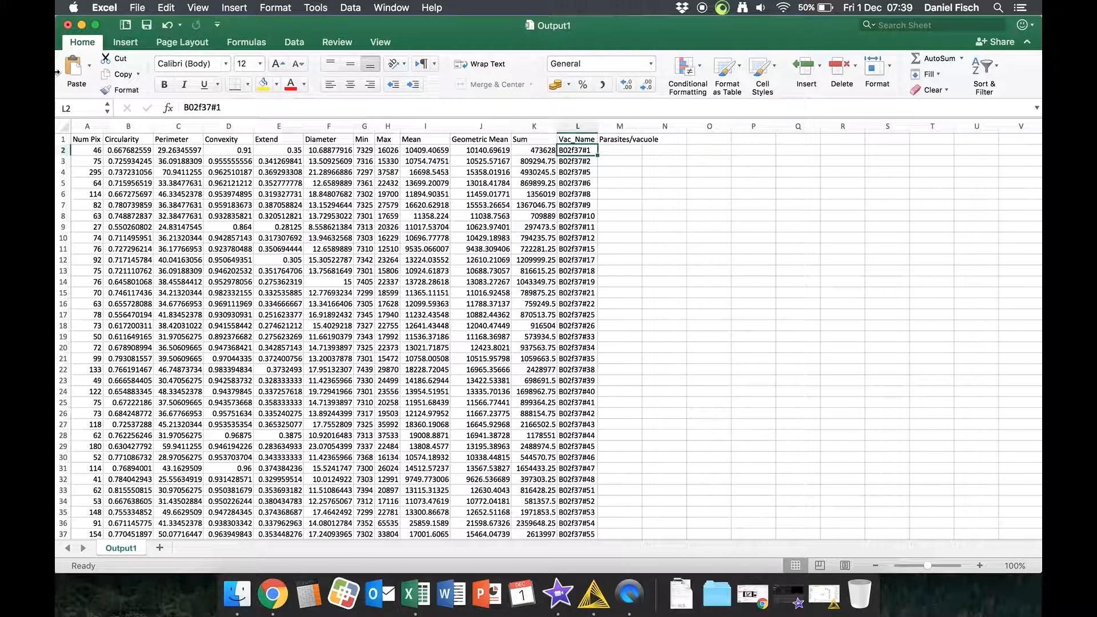
double_click(643, 125)
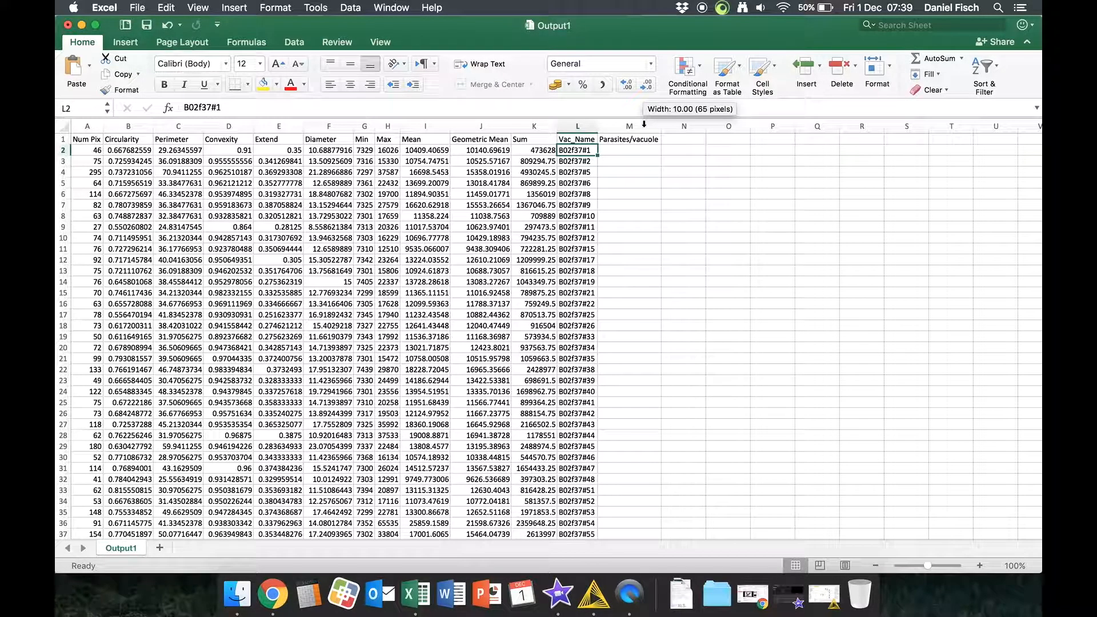
Step: Narrow the spreadsheet window to sit beside the Image Viewer with the Parasites/vacuole column in view, and close the #Output folder window
drag(57, 59, 632, 99)
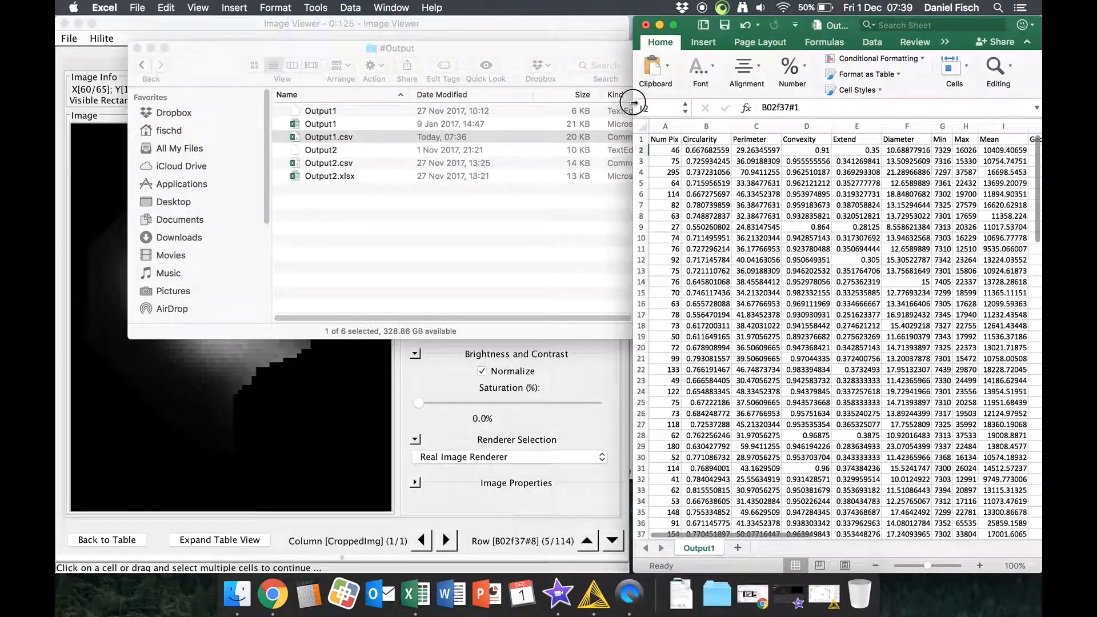
drag(771, 534, 890, 522)
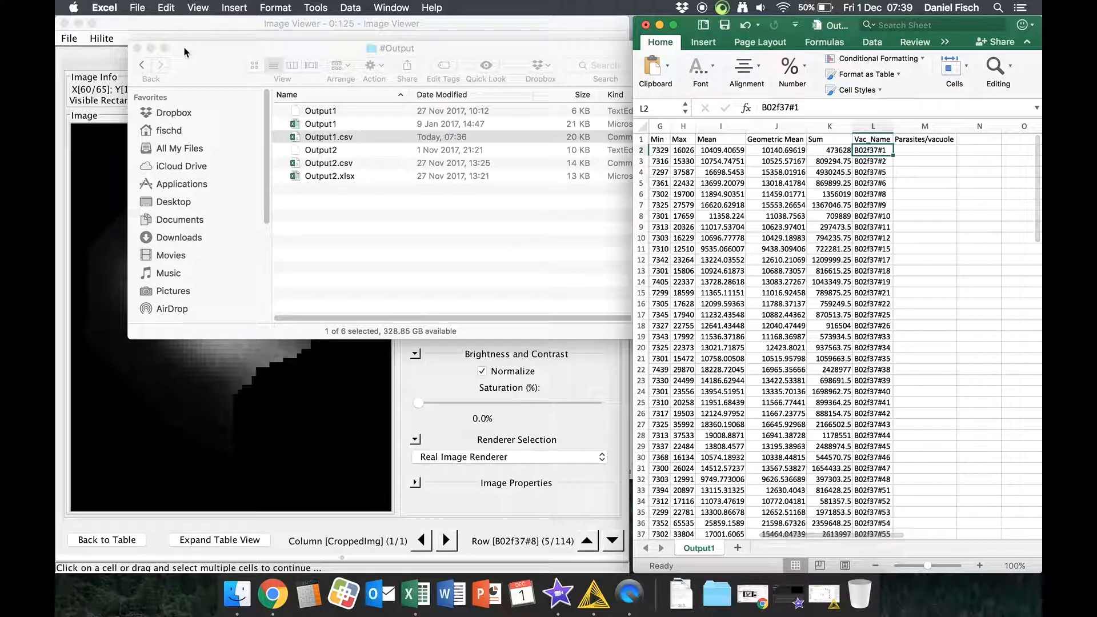
click(137, 49)
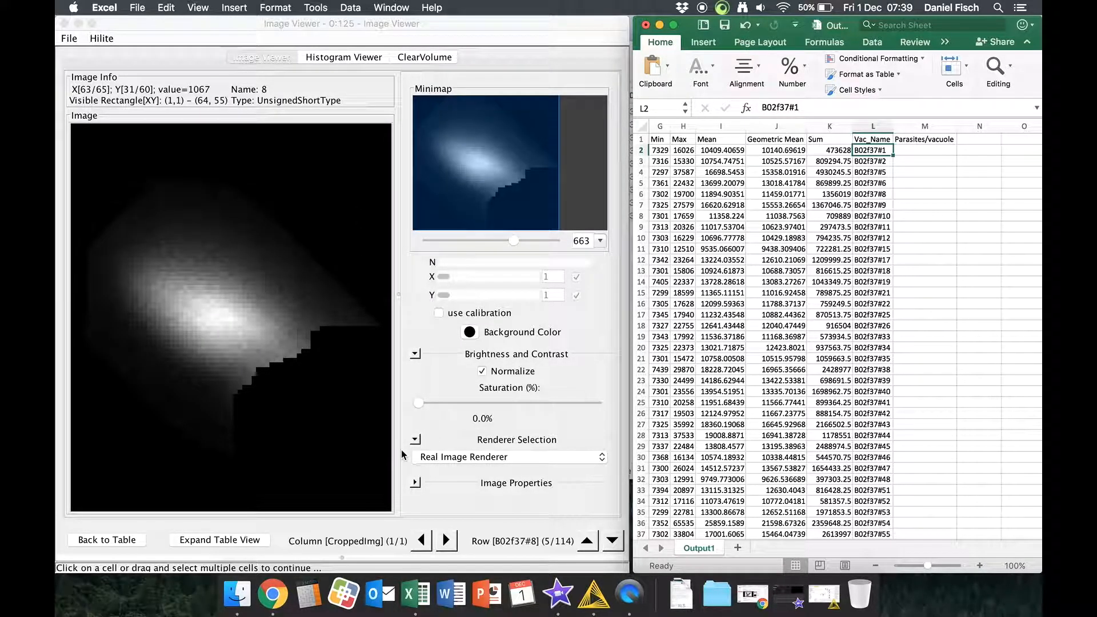
Step: Return the Image Viewer to row B02f37#1 and enter 1 as its Parasites/vacuole value in cell M2
click(587, 541)
click(587, 540)
click(587, 541)
click(587, 540)
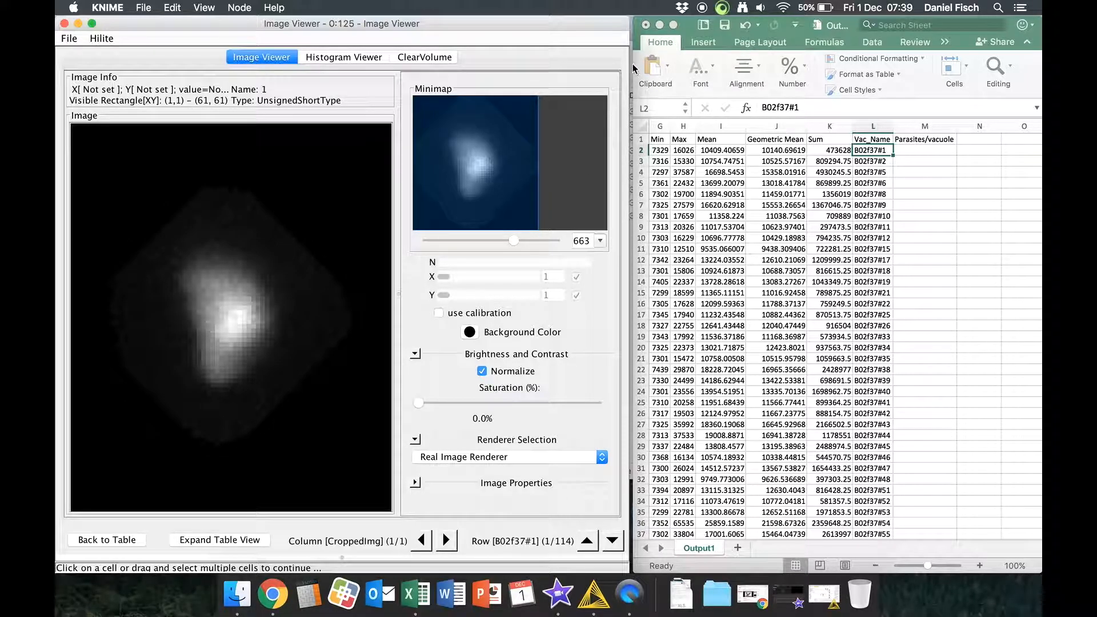
click(924, 151)
click(923, 149)
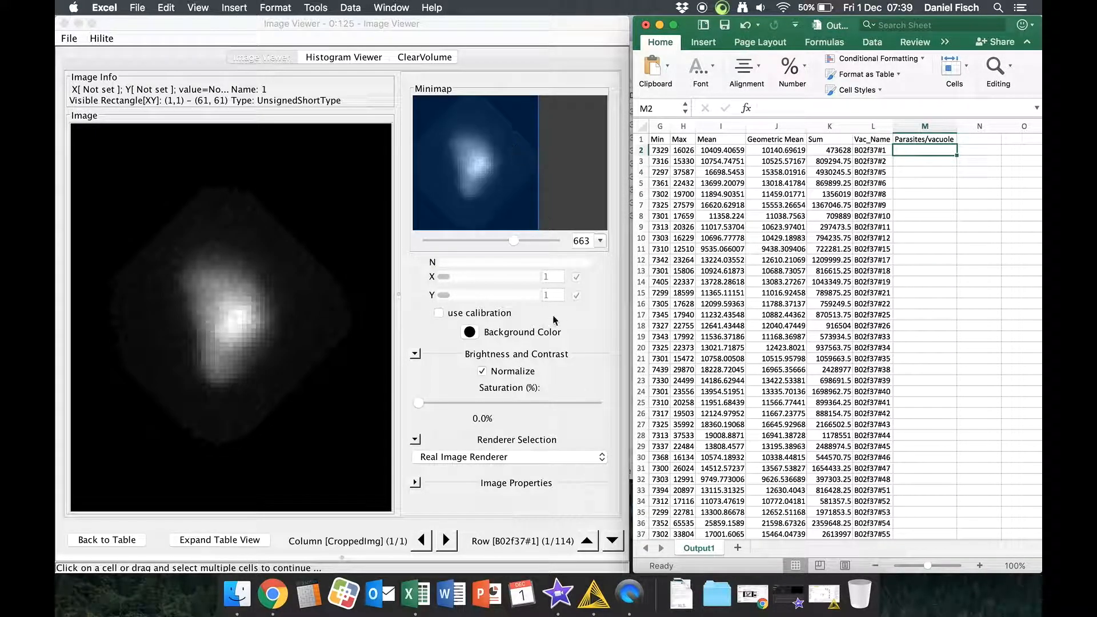
click(881, 150)
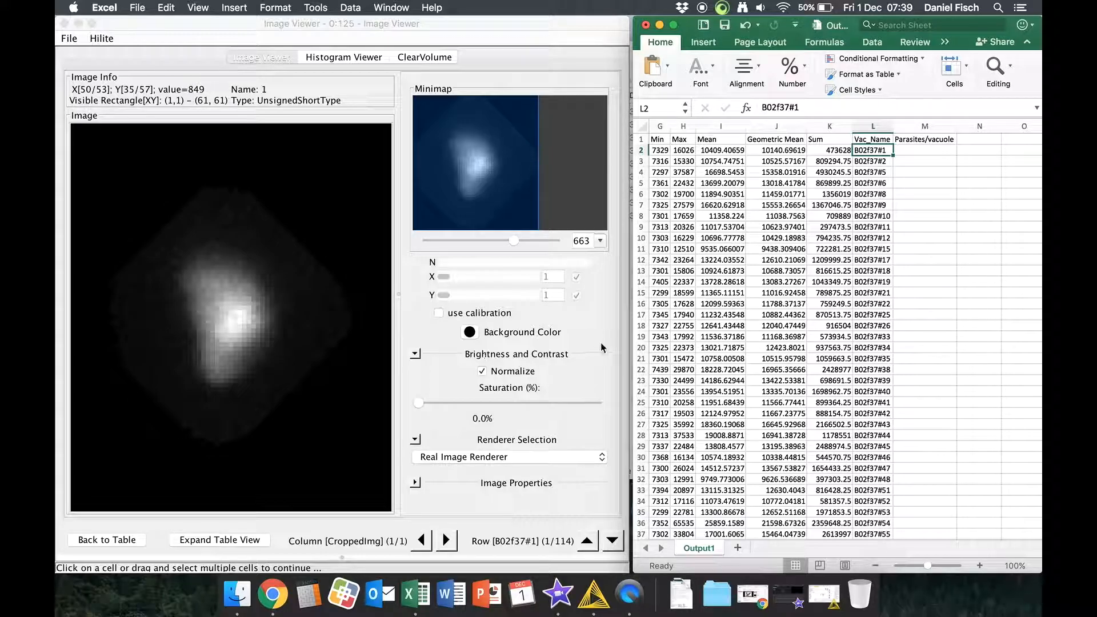
click(933, 151)
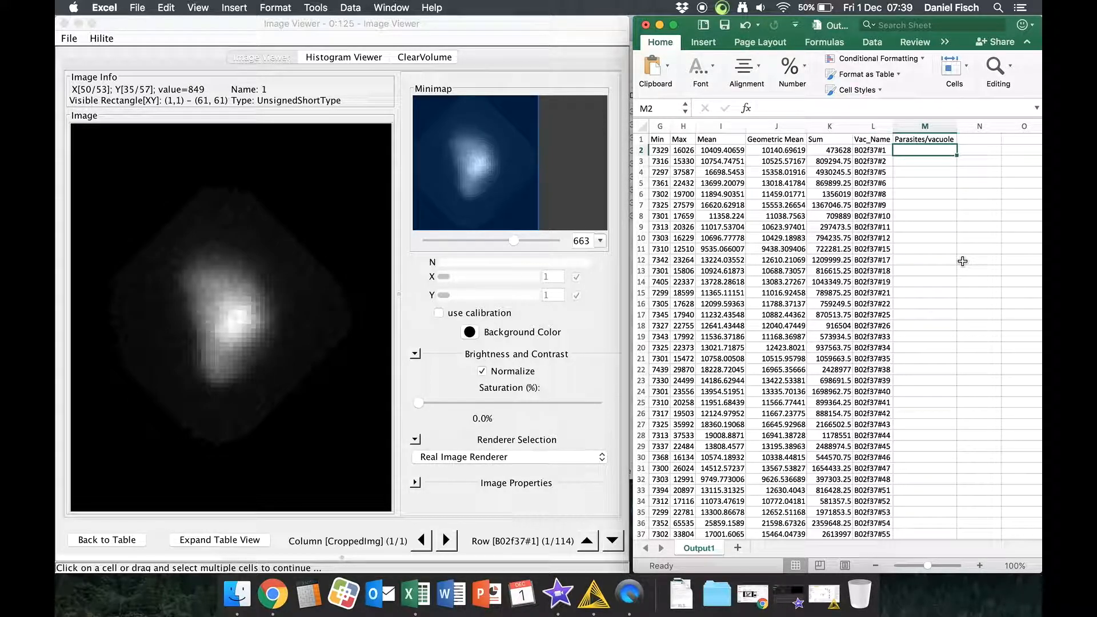
text(1)
key(Return)
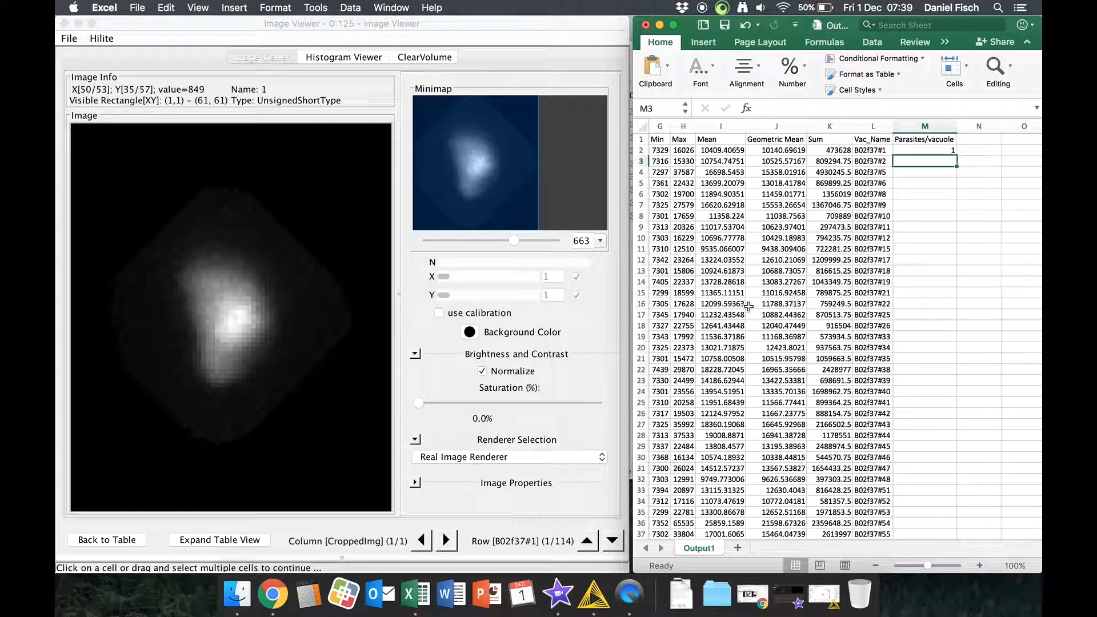
Step: Review the cropped images of B02f37#2, #5 and #6, and enter their Parasites/vacuole values 1, 4 and 1 in cells M3 to M5
click(613, 540)
click(613, 540)
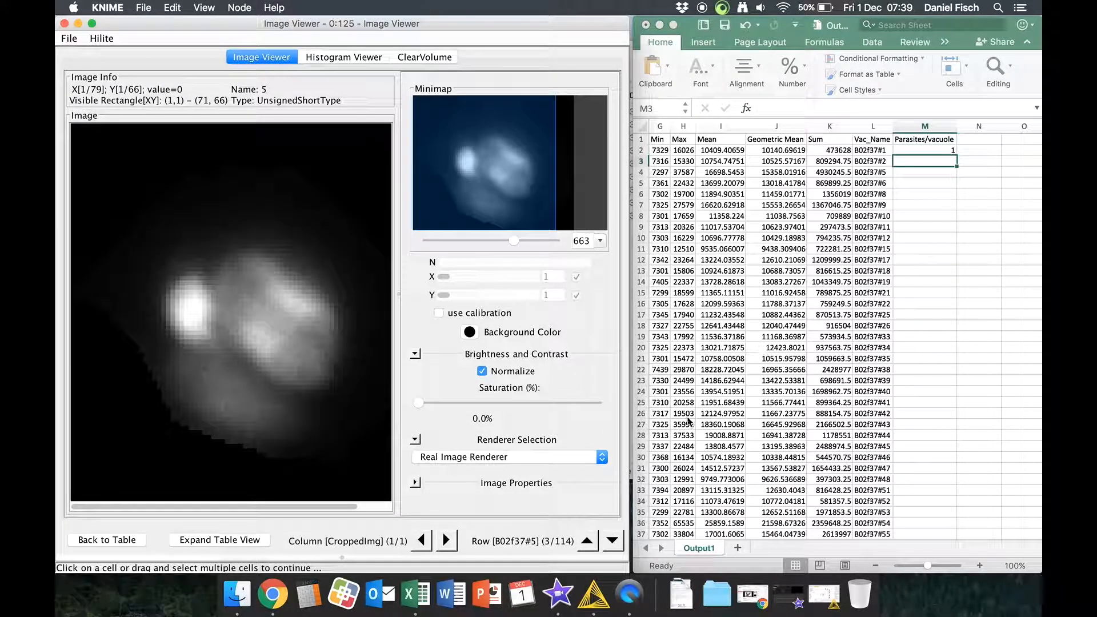
click(587, 540)
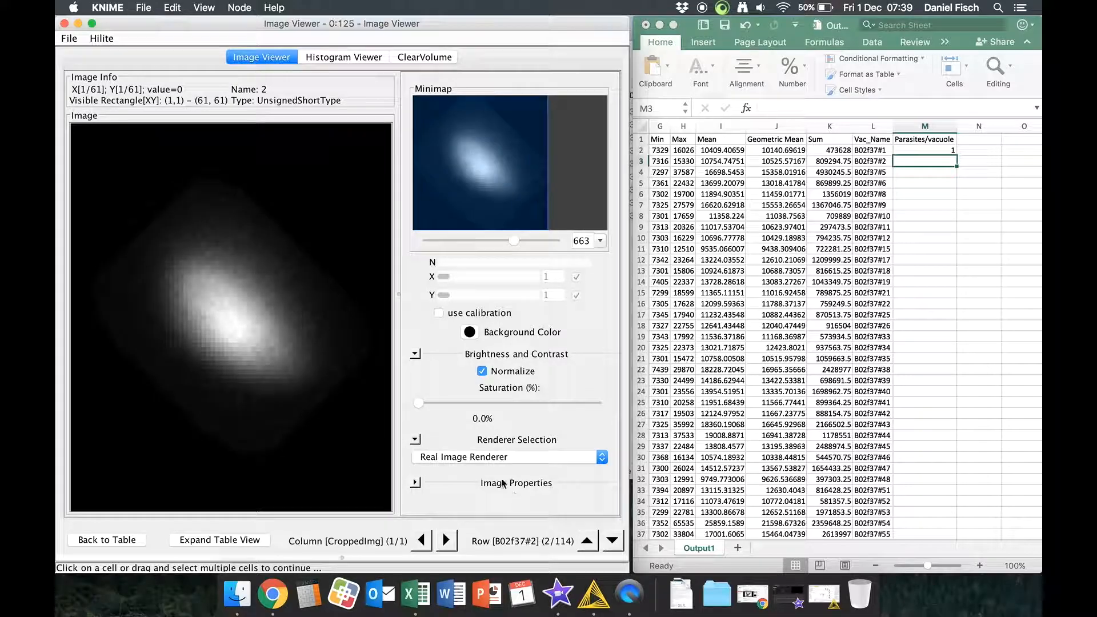
click(612, 543)
click(612, 543)
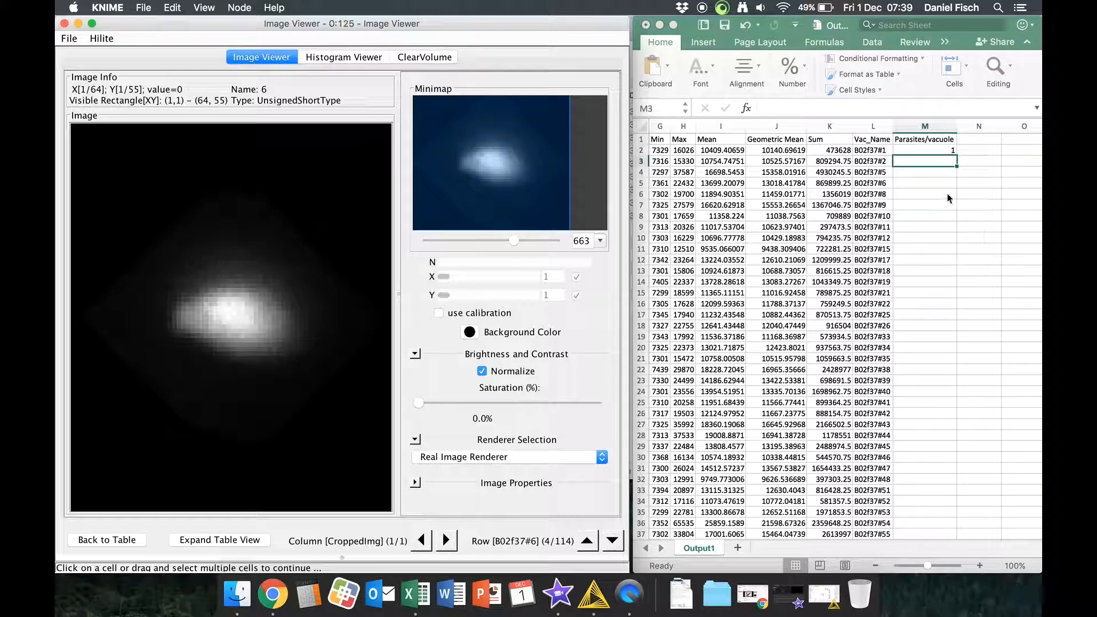
click(934, 166)
text(1)
key(Return)
text(4)
key(Return)
text(1)
key(Return)
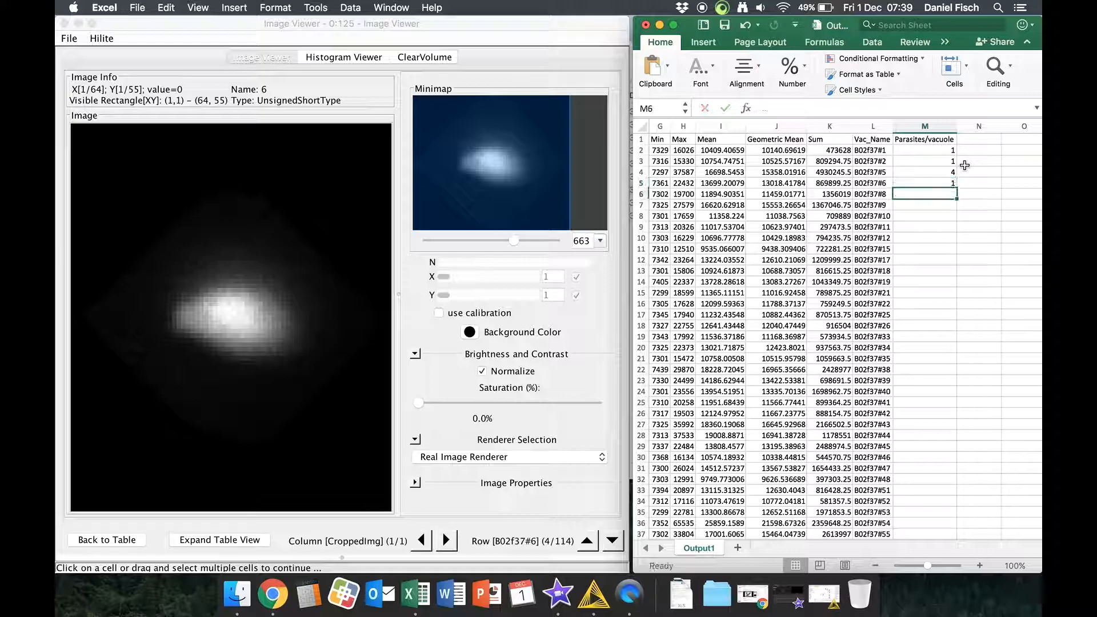
Step: Review the cropped images of B02f37#8 to #12 and enter their Parasites/vacuole values 1, 1, 1, 1 and 2 in cells M6 to M10
click(611, 542)
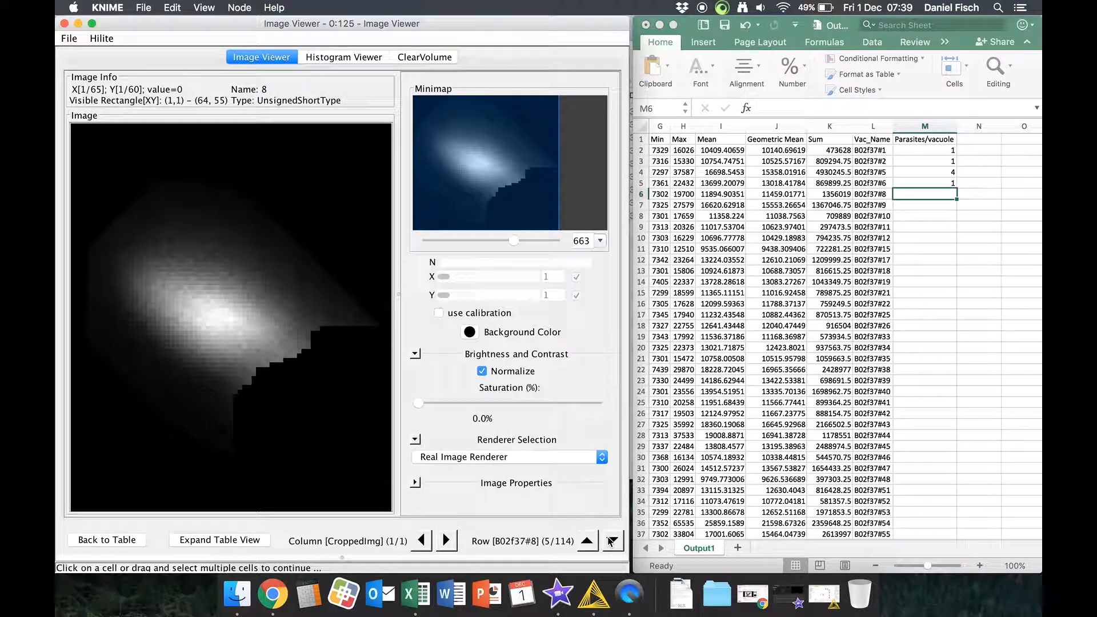
click(611, 542)
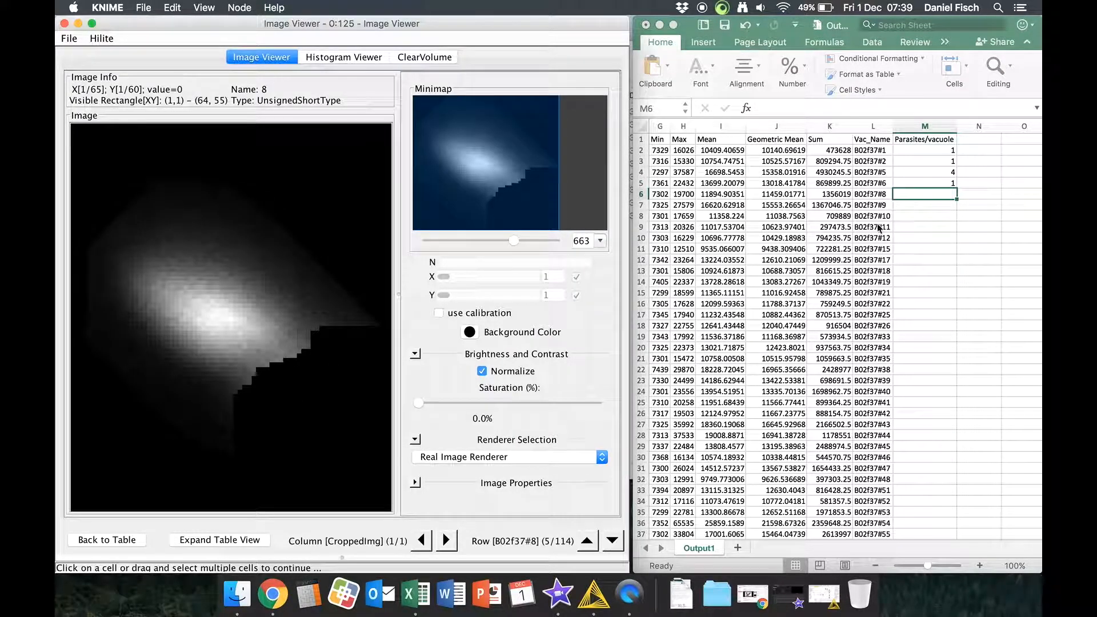
click(612, 543)
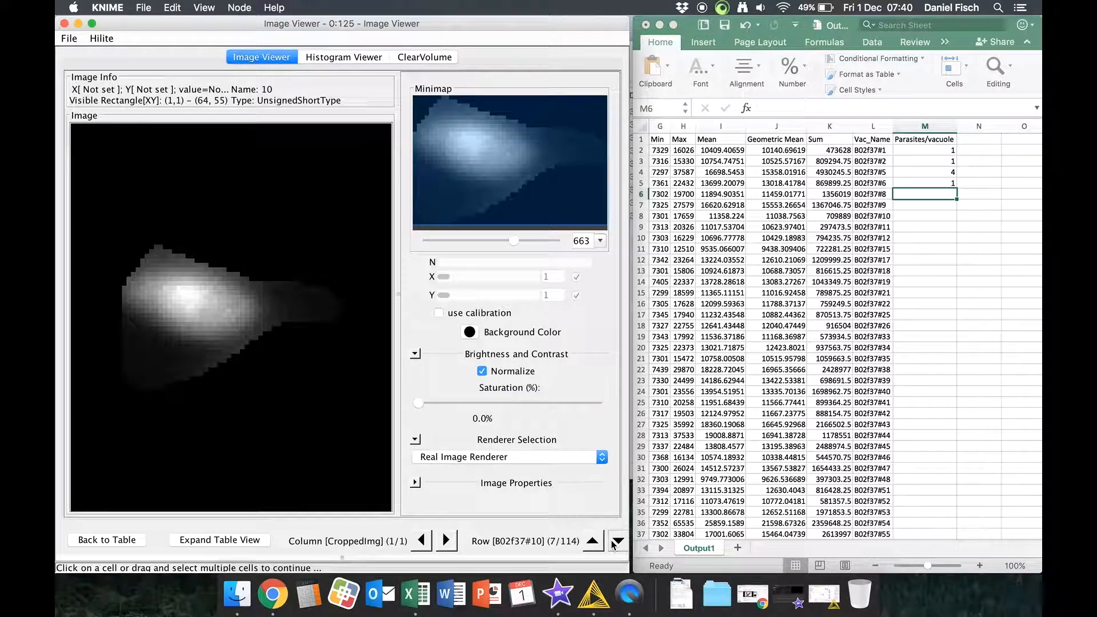
click(612, 542)
click(613, 541)
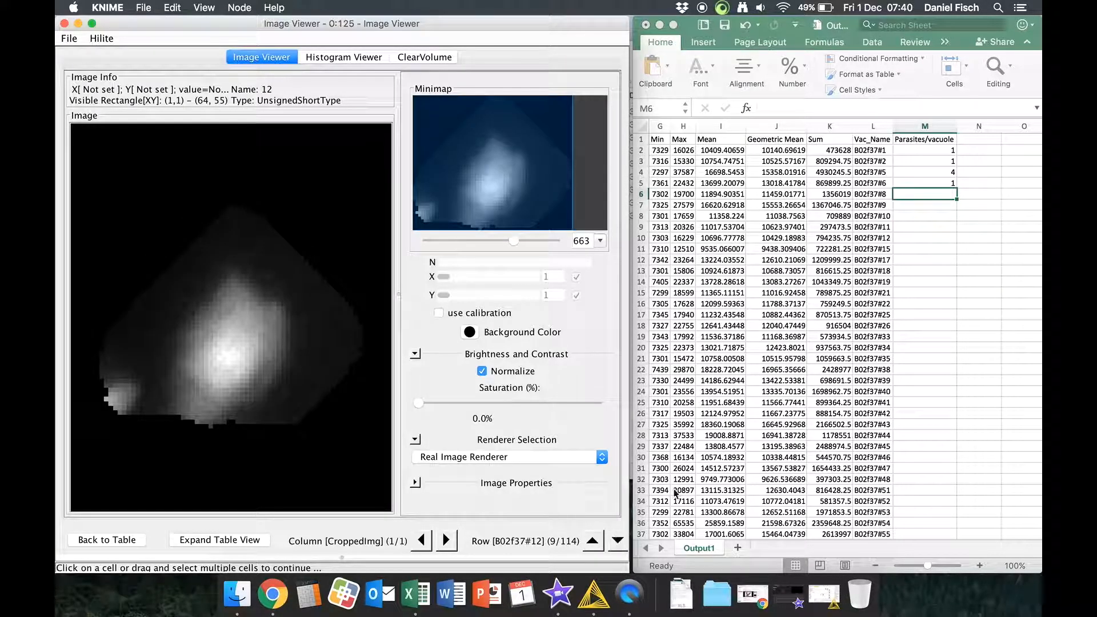
click(925, 194)
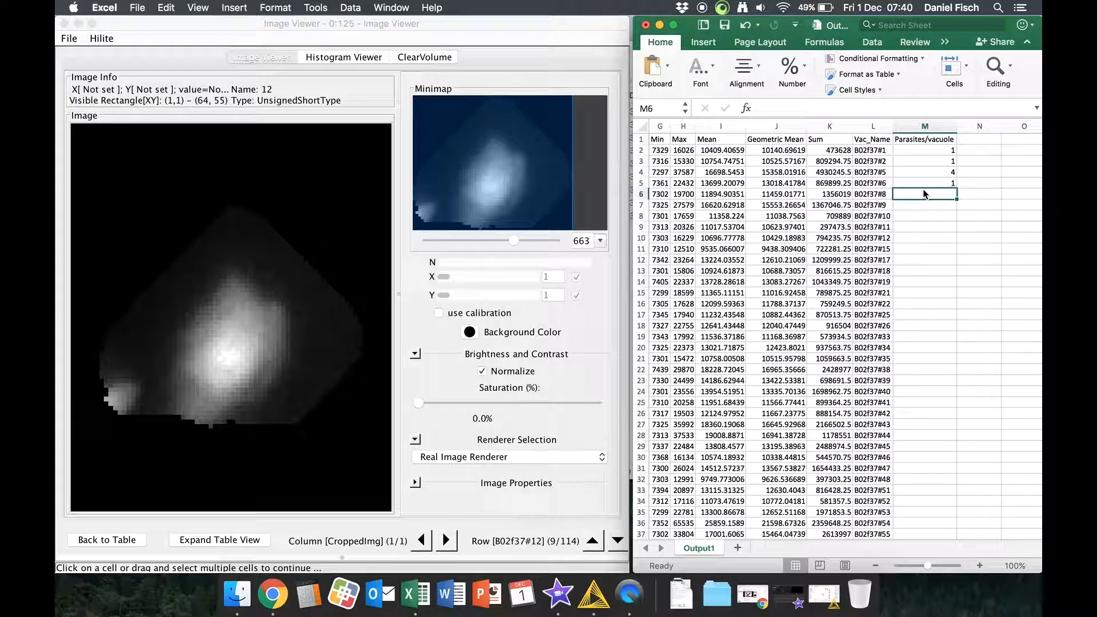
text(1)
key(Return)
text(1)
key(Return)
text(1)
key(Return)
text(1)
key(Return)
text(2)
key(Return)
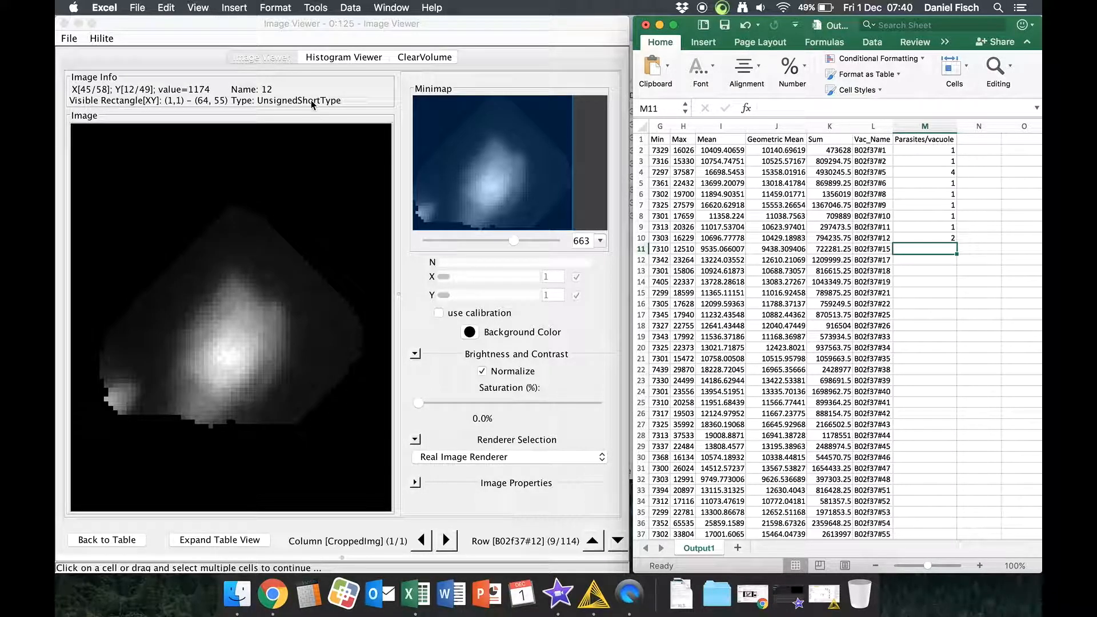
Step: Close the Image Viewer and widen the Output1 spreadsheet window across the screen
click(167, 27)
click(65, 23)
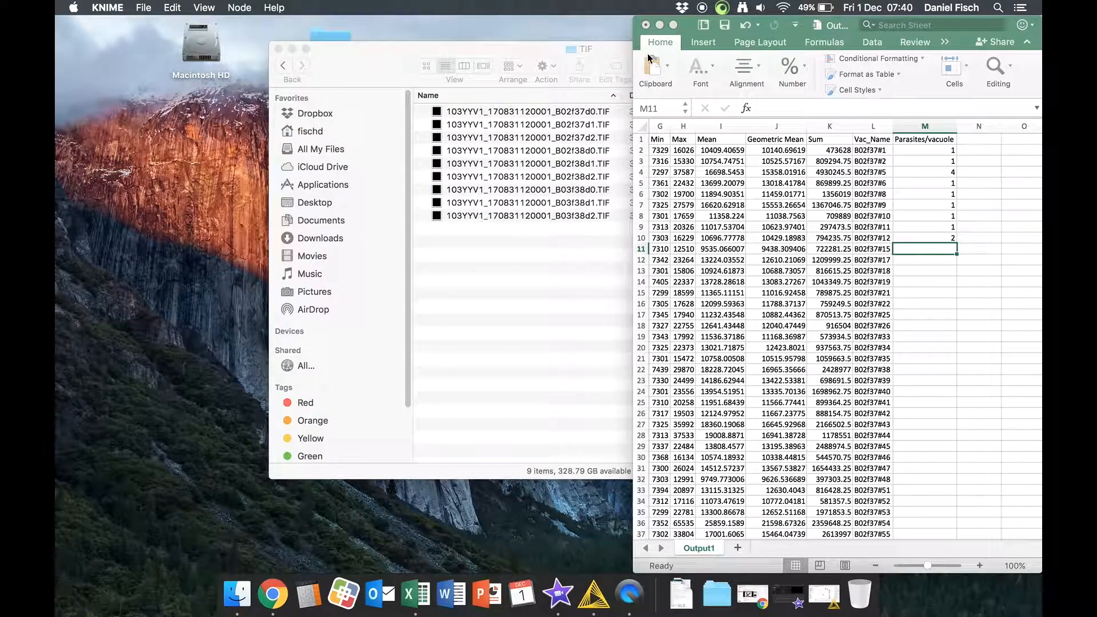
drag(868, 24, 328, 24)
drag(504, 197, 1041, 182)
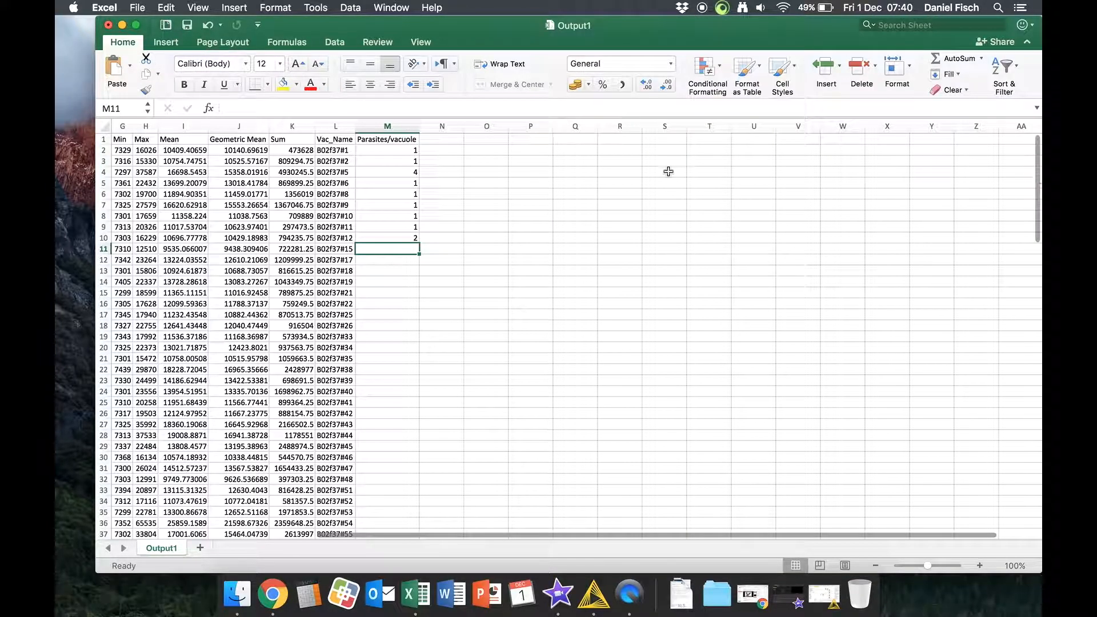
Step: Delete the Vac_Name column so that Parasites/vacuole directly follows the Sum column
click(331, 120)
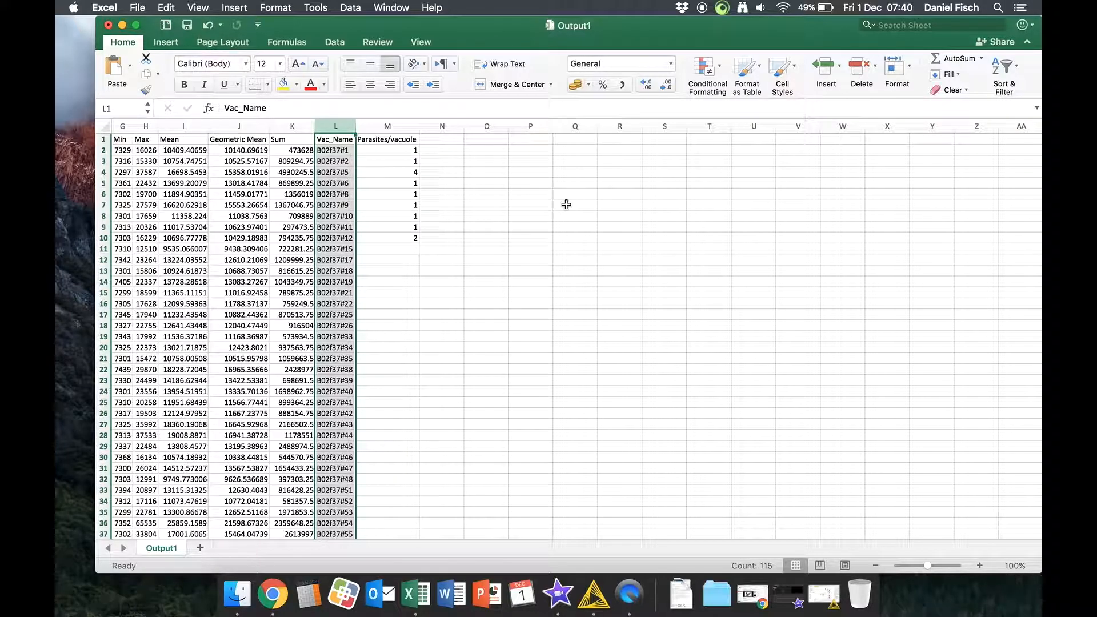
key(super+minus)
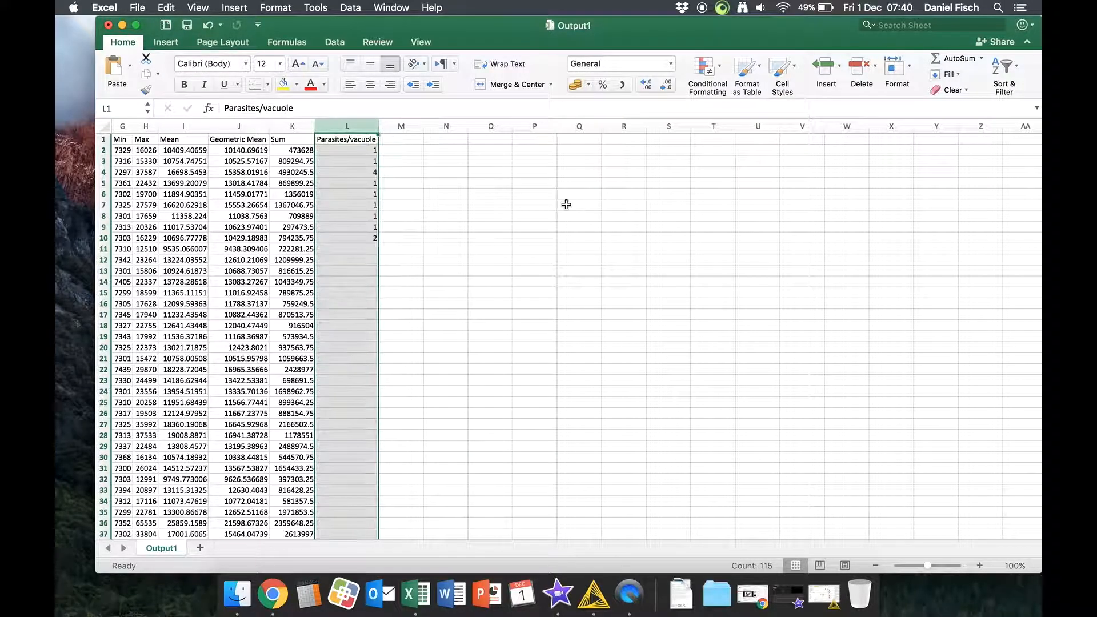
click(567, 204)
click(474, 216)
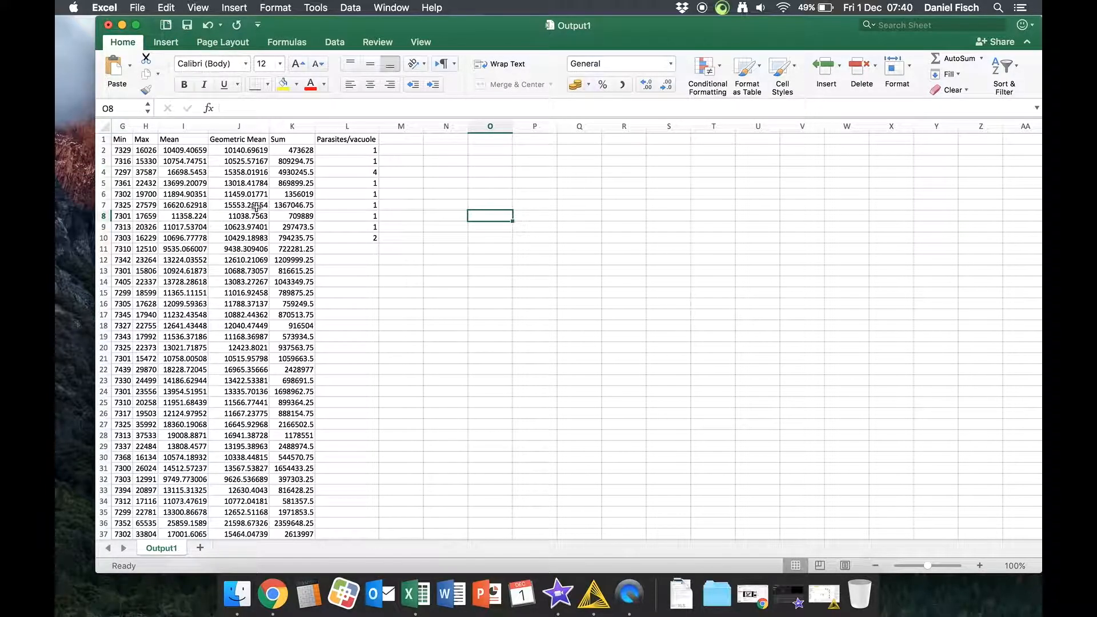
scroll(256, 207, left, 6)
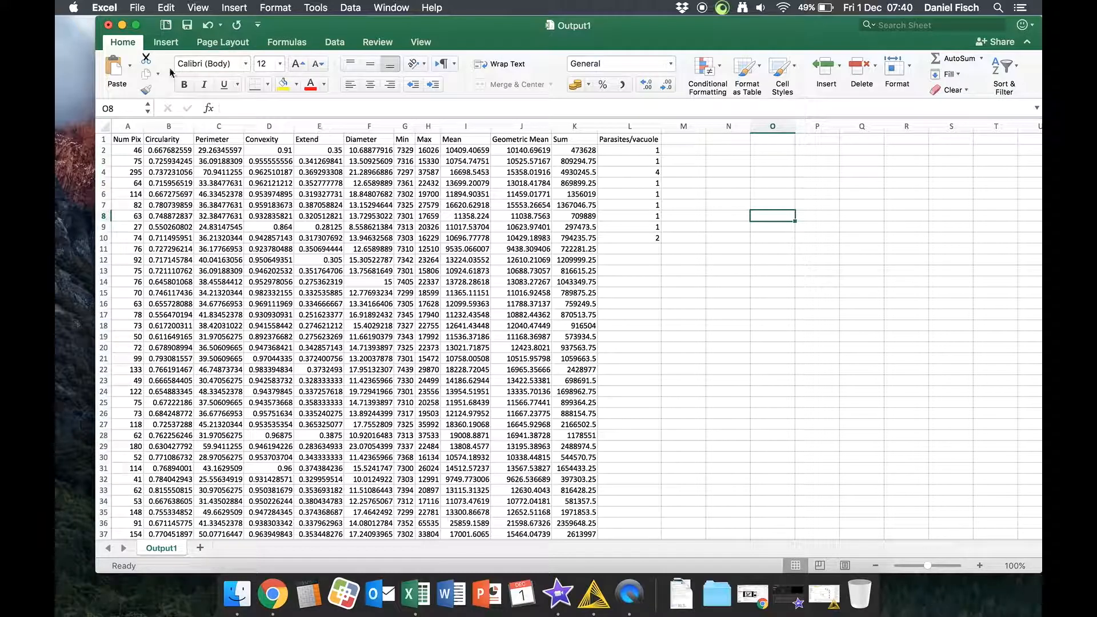
Step: Close Output1.csv without saving its changes and open Training_dataset.csv from the desktop
click(108, 25)
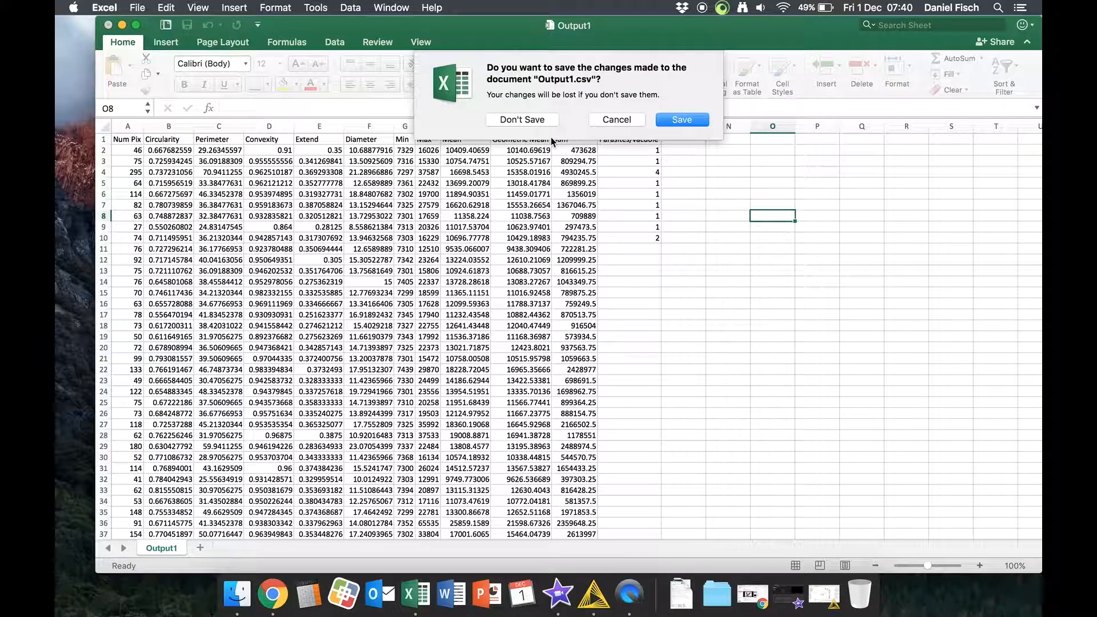
click(519, 120)
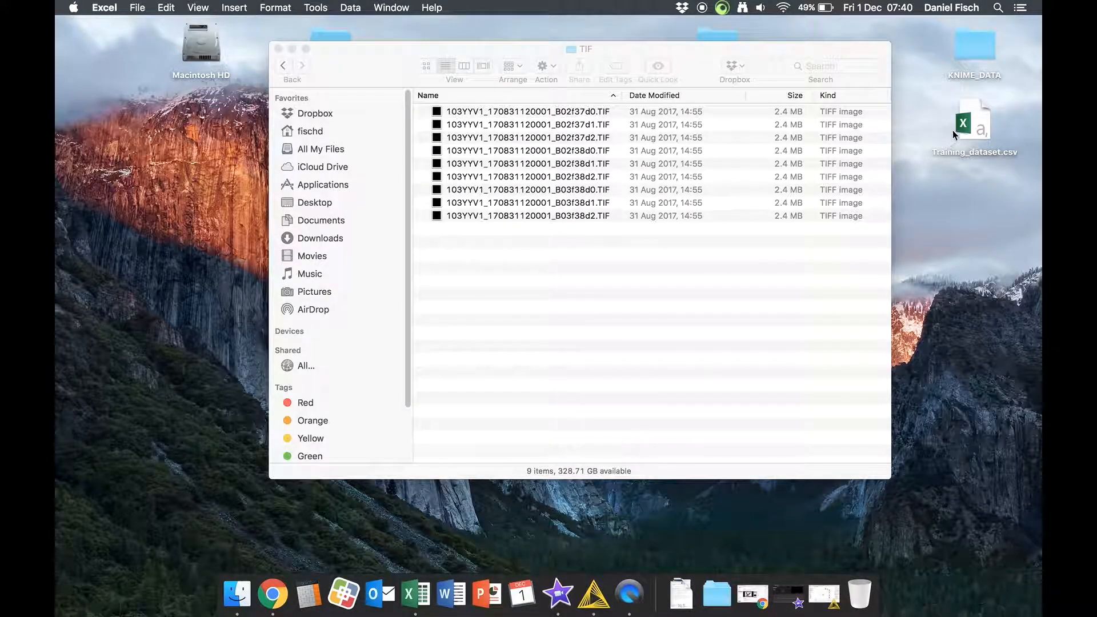
double_click(954, 128)
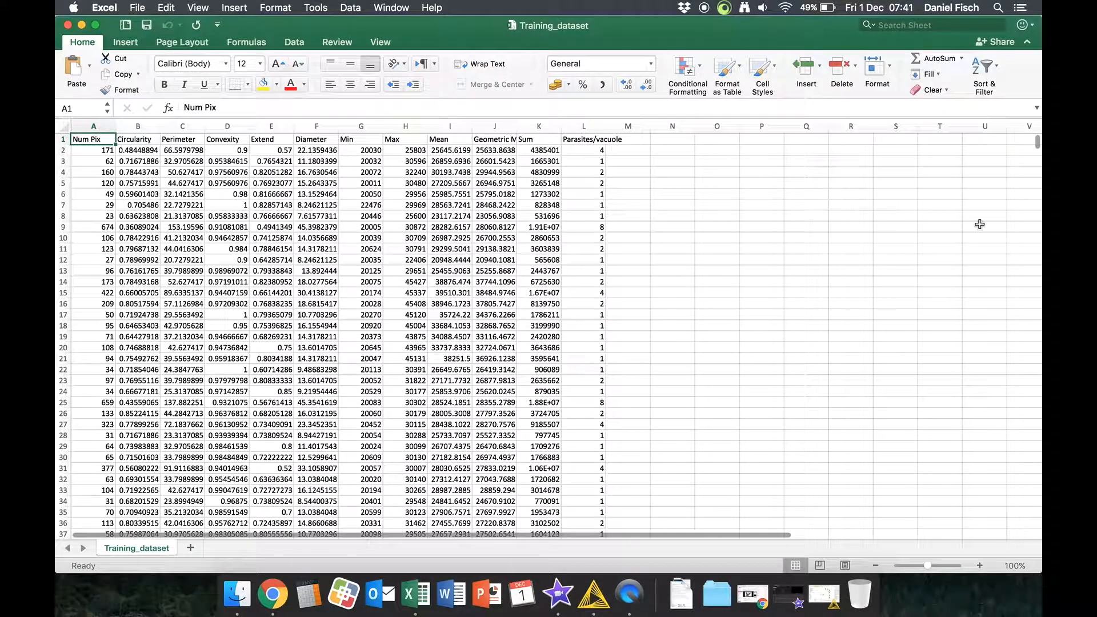
Step: Look through the training dataset down to its last rows, and save and close Training_dataset.csv
click(1036, 147)
drag(1038, 147, 984, 539)
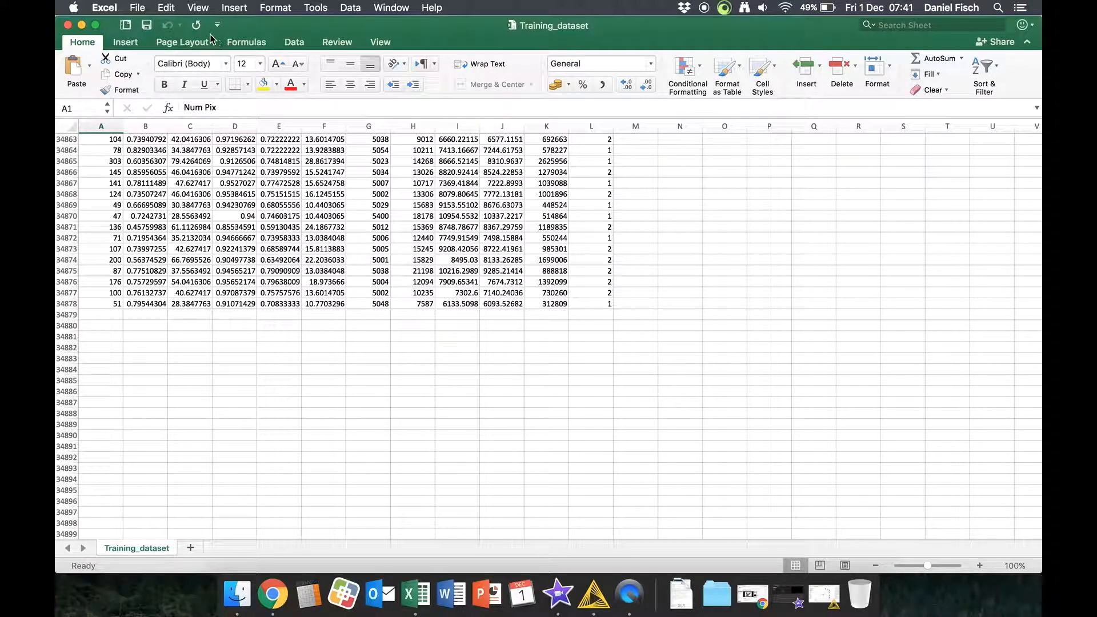
click(148, 28)
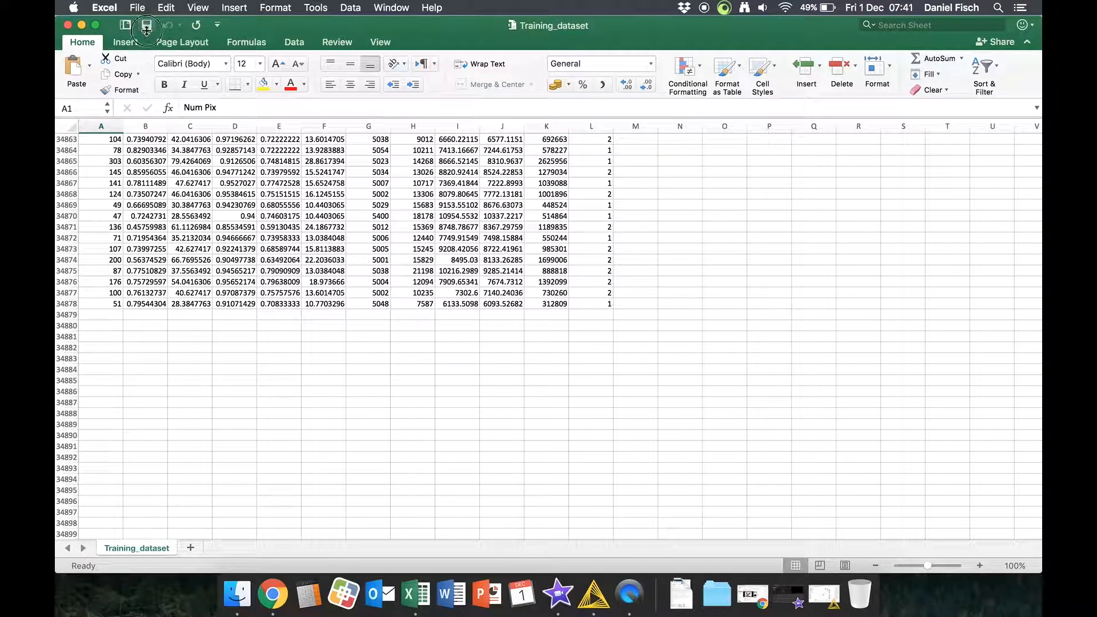
click(68, 25)
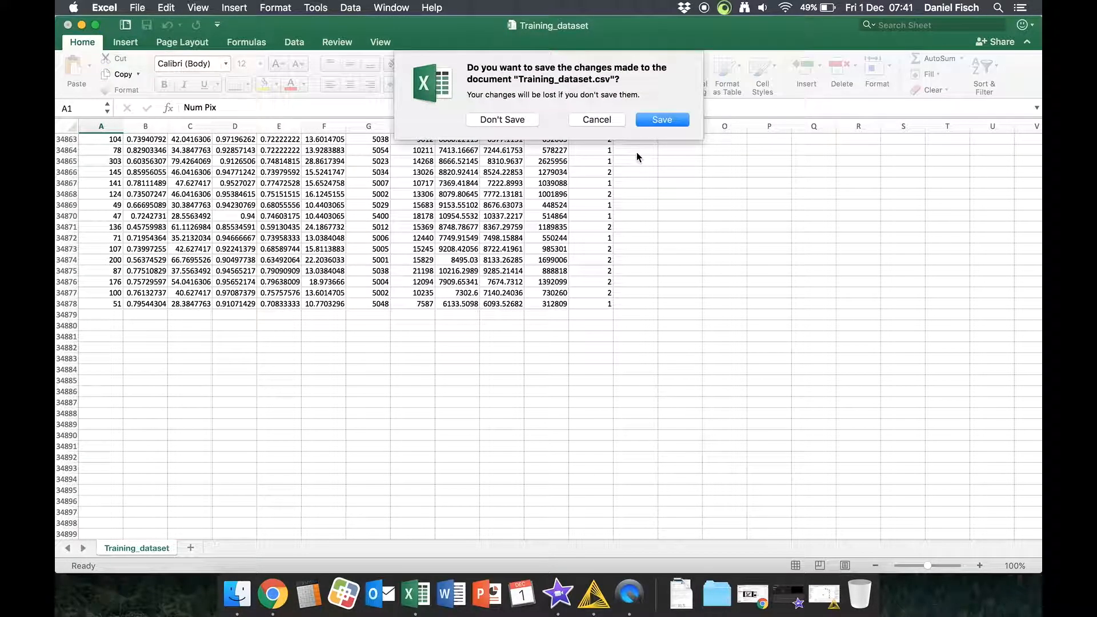
click(663, 118)
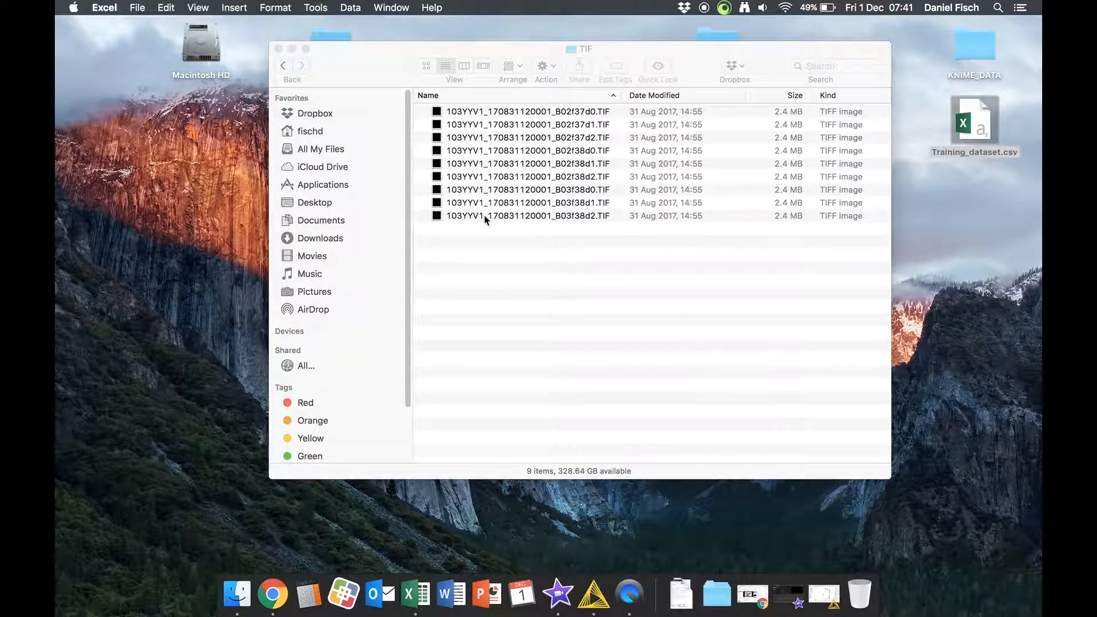
Step: Move the TIF folder window aside and close it to clear the desktop
drag(346, 59, 206, 44)
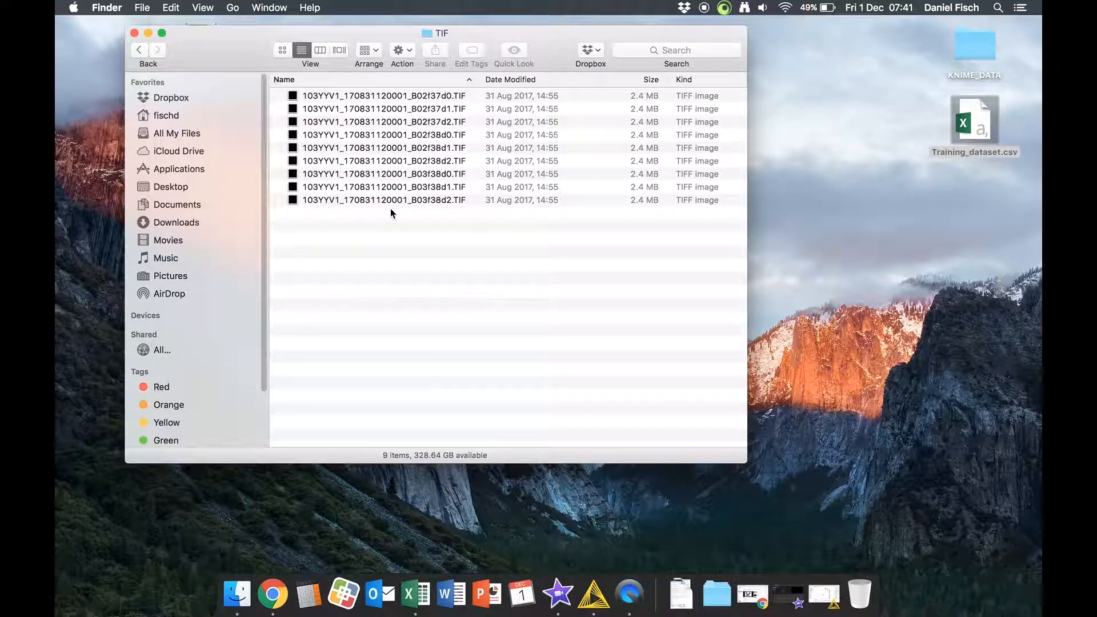
click(866, 278)
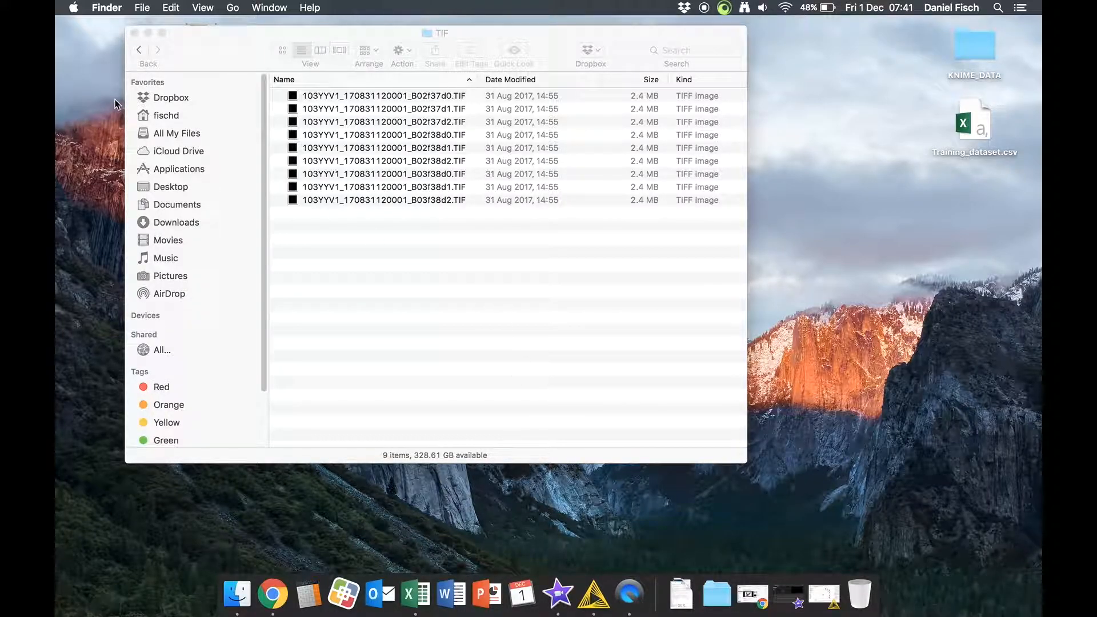
click(135, 33)
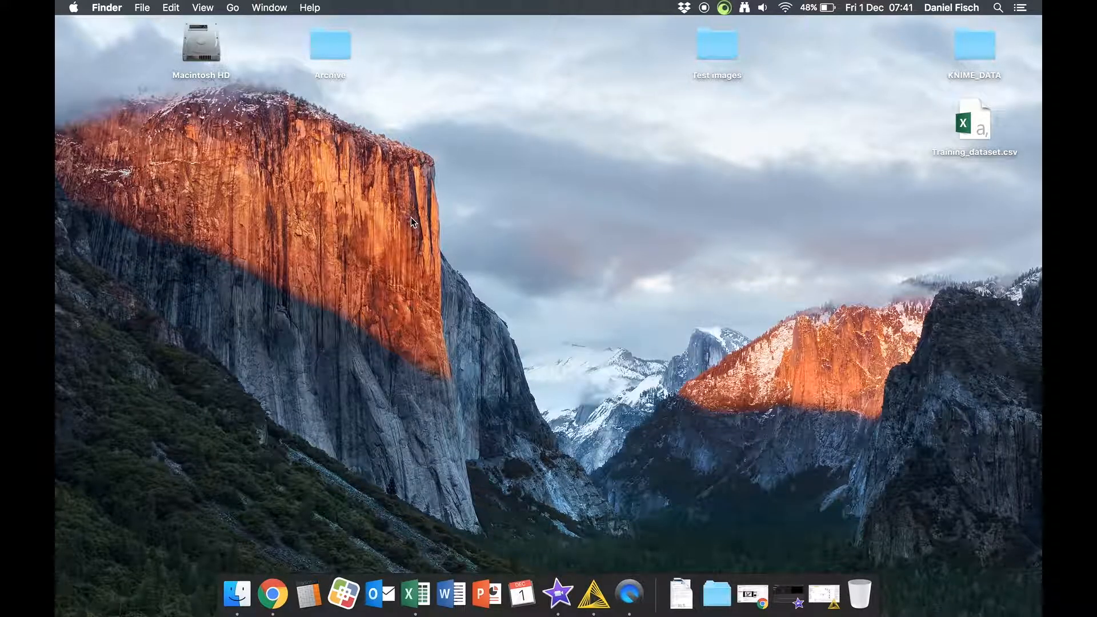